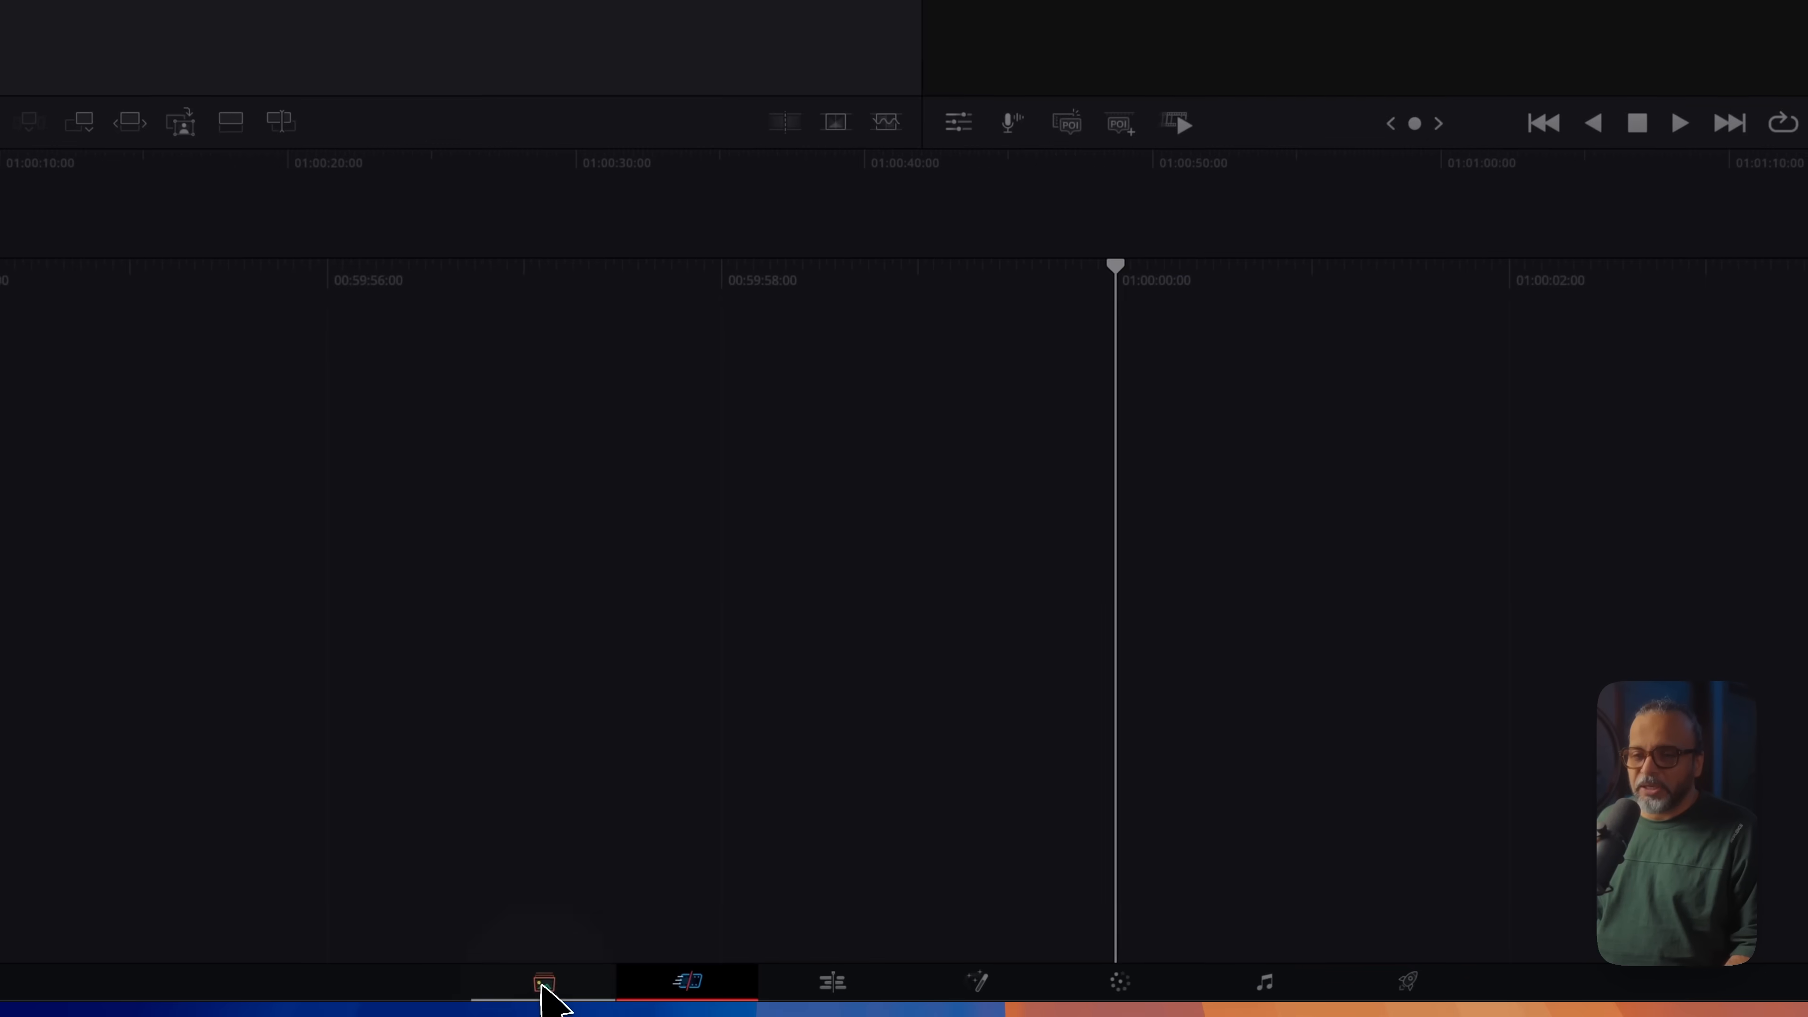
- Browse through the Media, Cut, Edit and Fusion workspaces to see each page's layout
{"action": "left_click", "coordinate": [553, 988]}
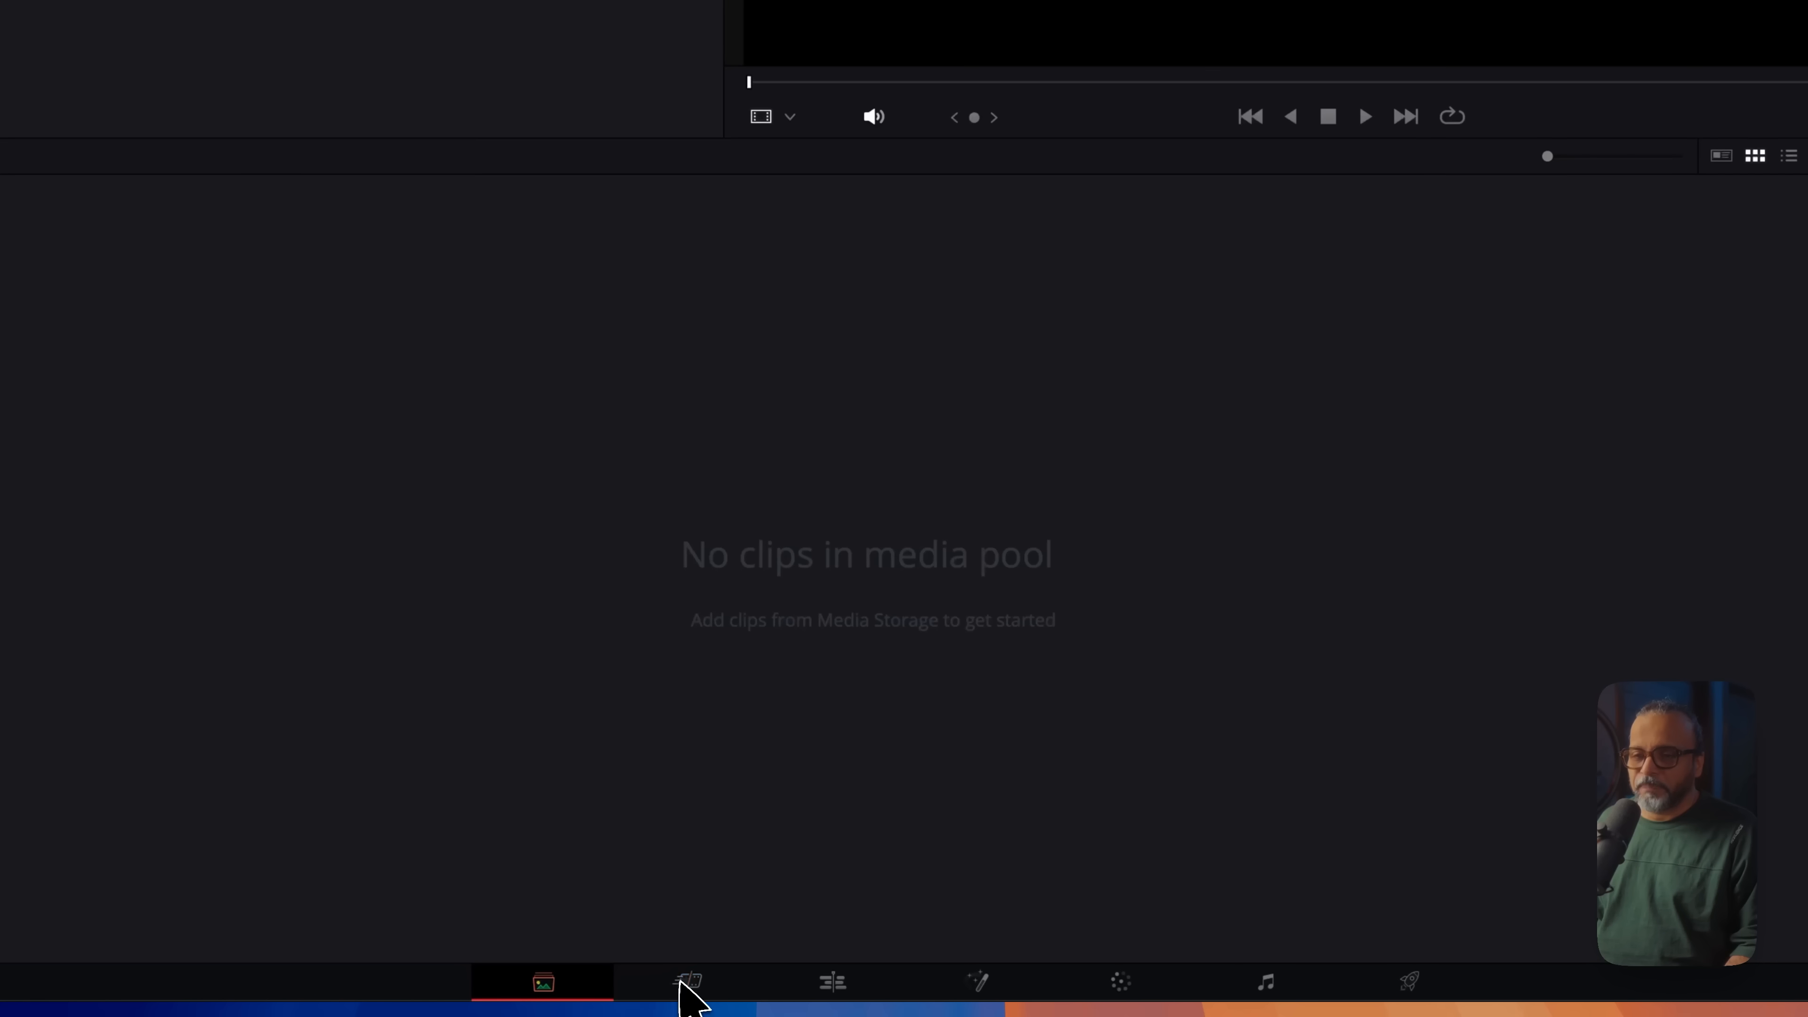
{"action": "left_click", "coordinate": [694, 986]}
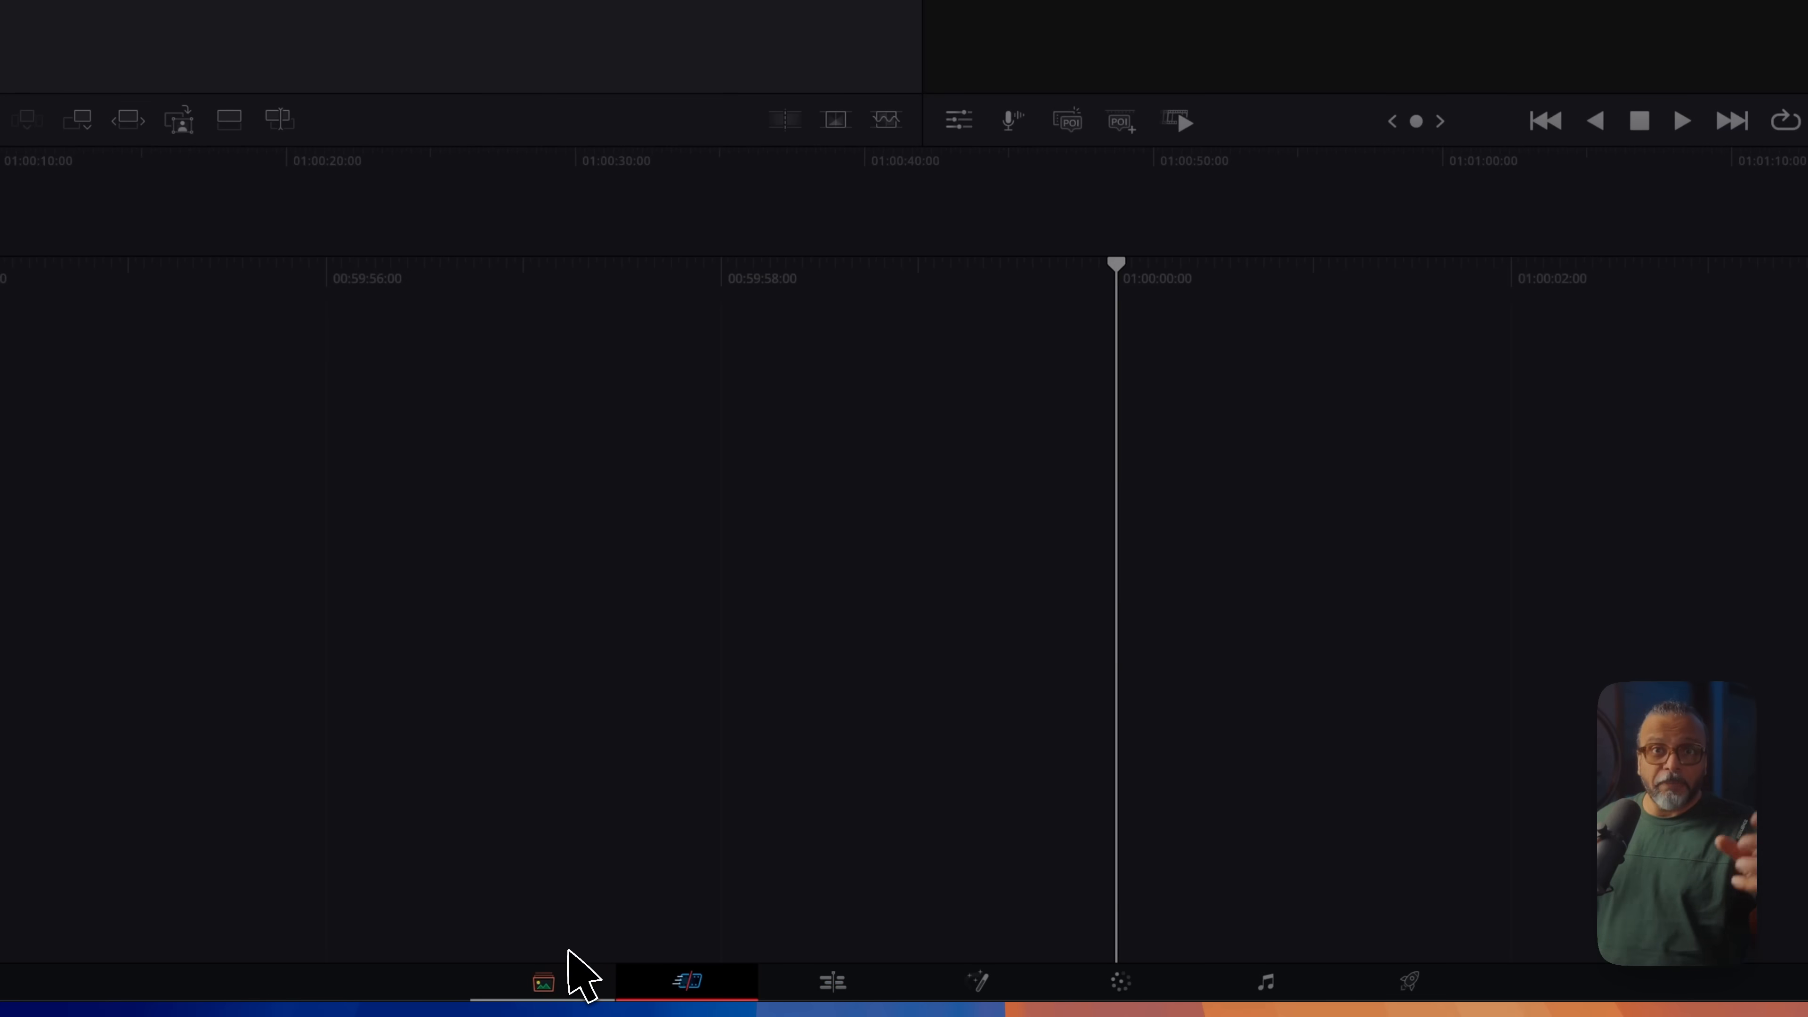
{"action": "left_click", "coordinate": [573, 979]}
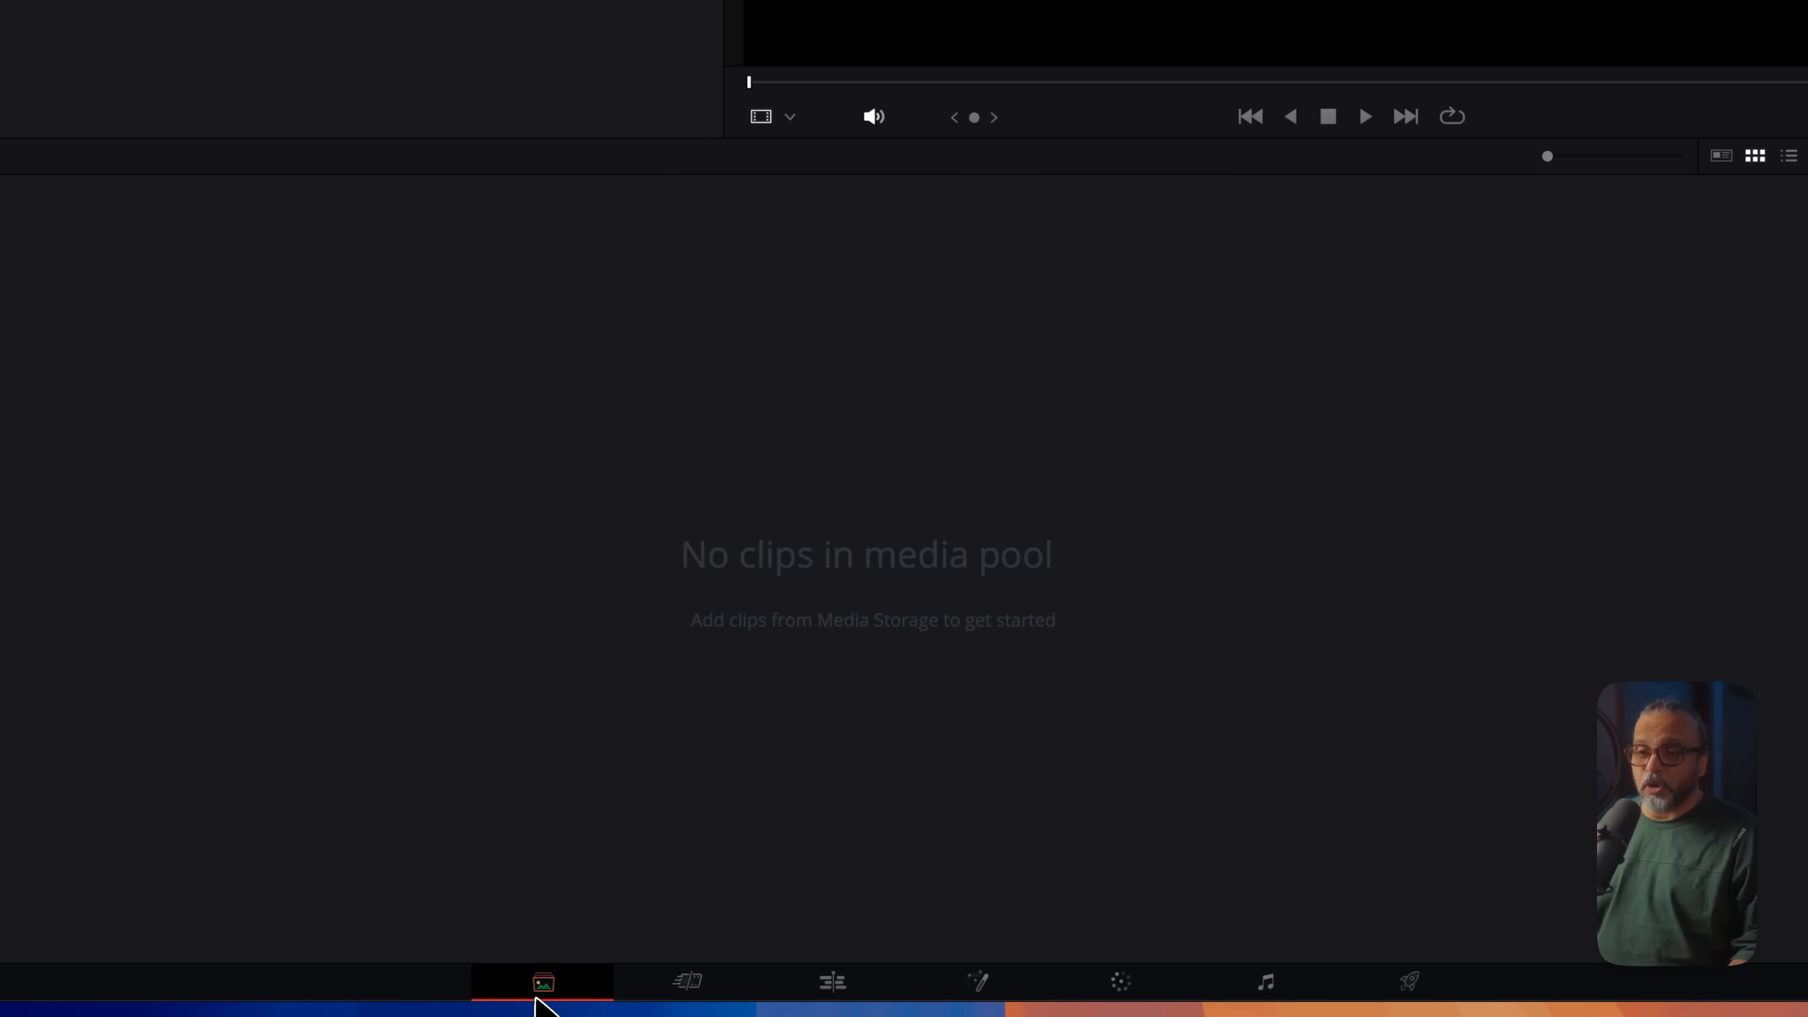
{"action": "left_click", "coordinate": [817, 983]}
{"action": "left_click", "coordinate": [968, 987]}
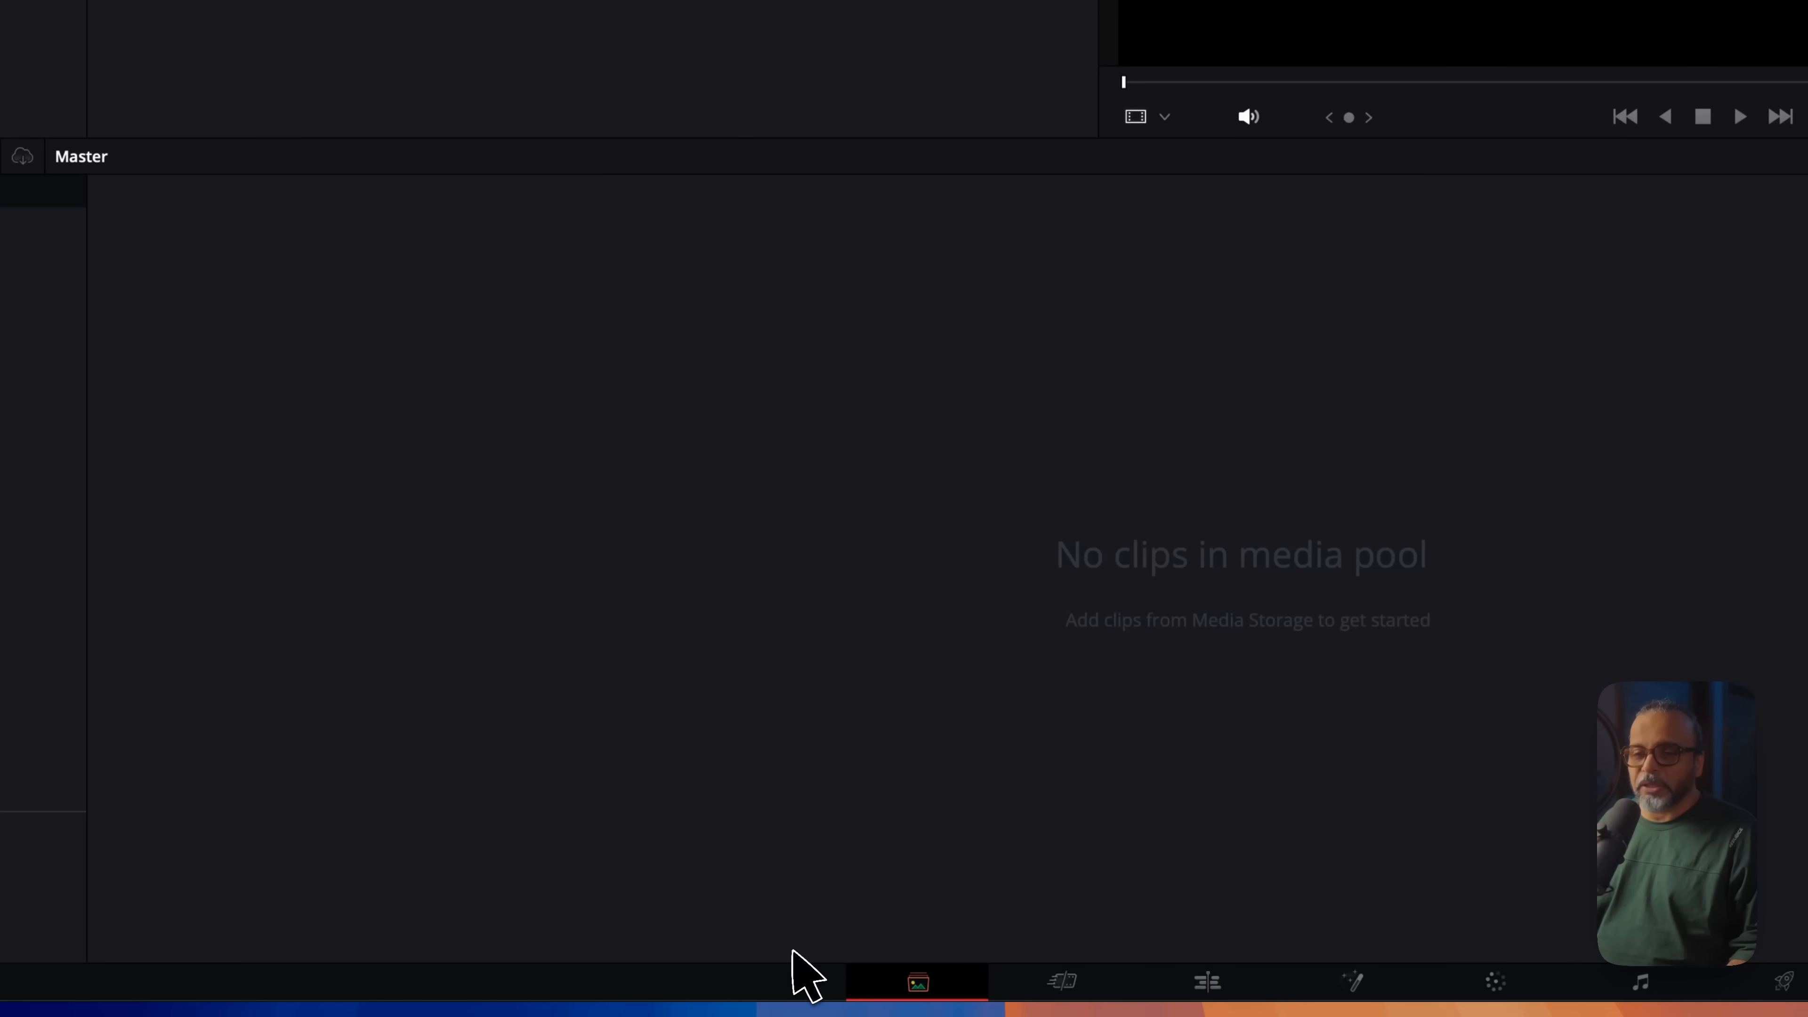
- Set the page navigation bar to show icons and labels
{"action": "right_click", "coordinate": [795, 970]}
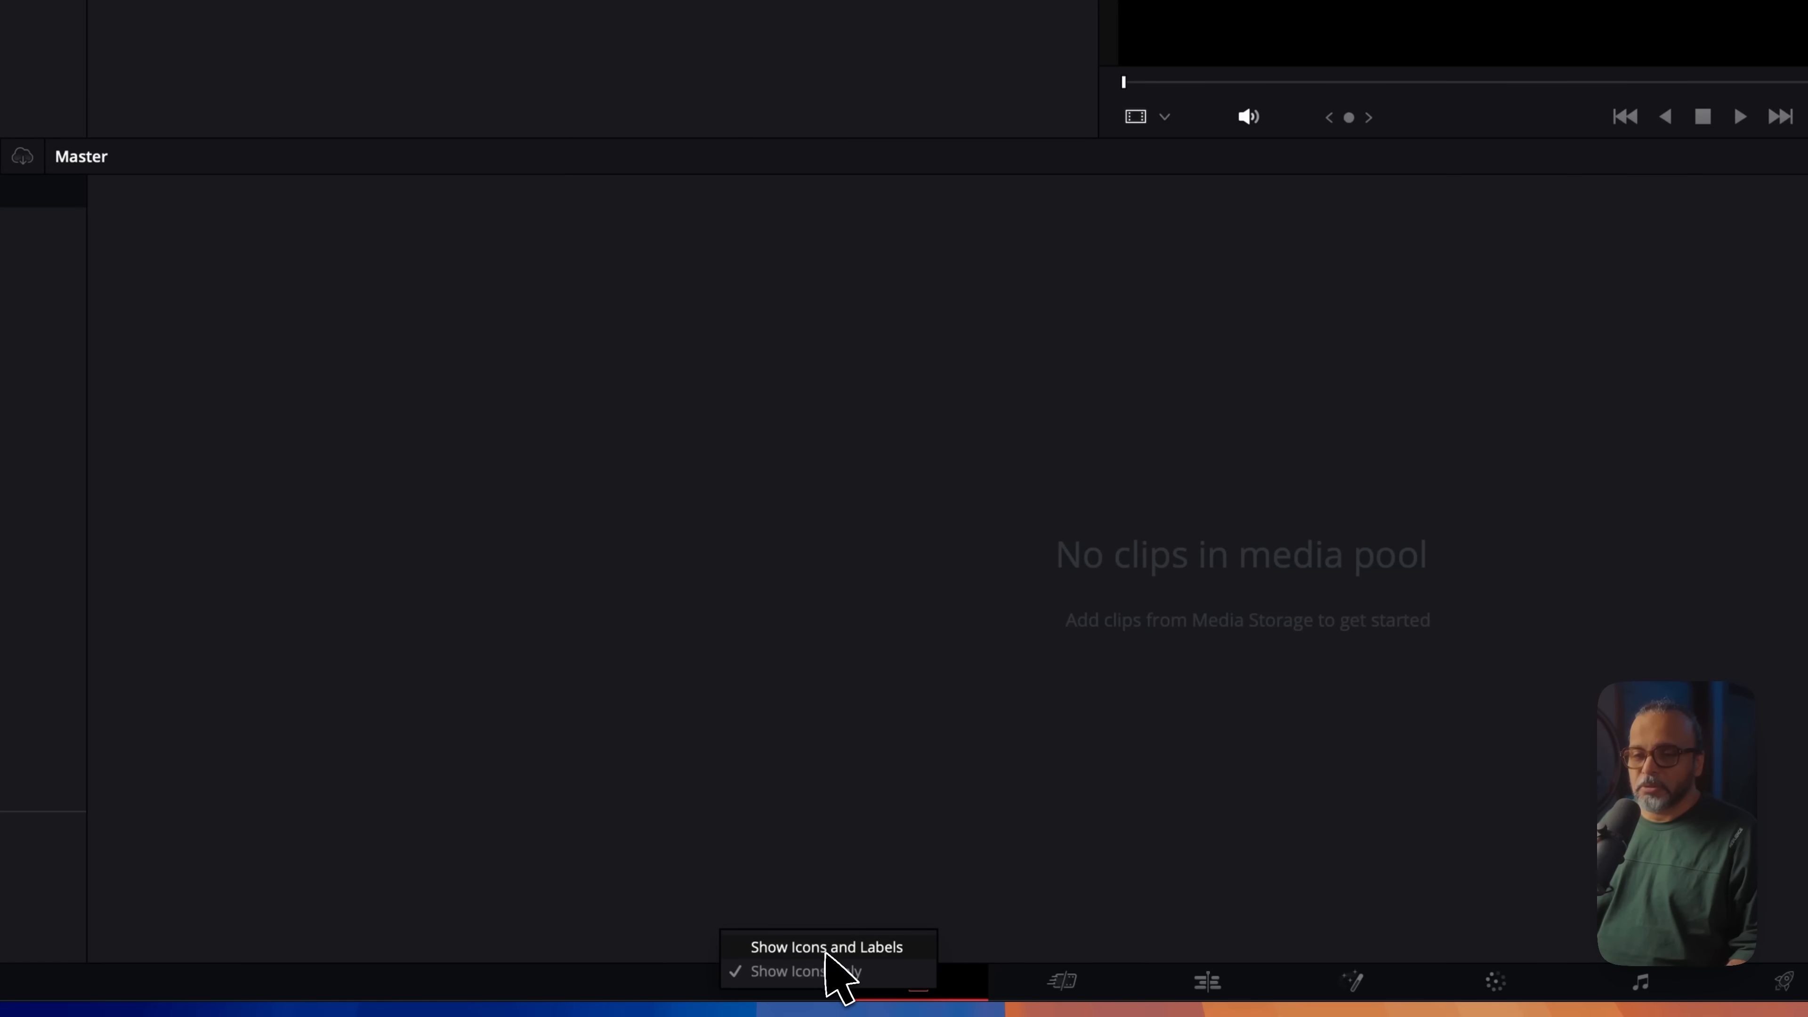
{"action": "left_click", "coordinate": [890, 946]}
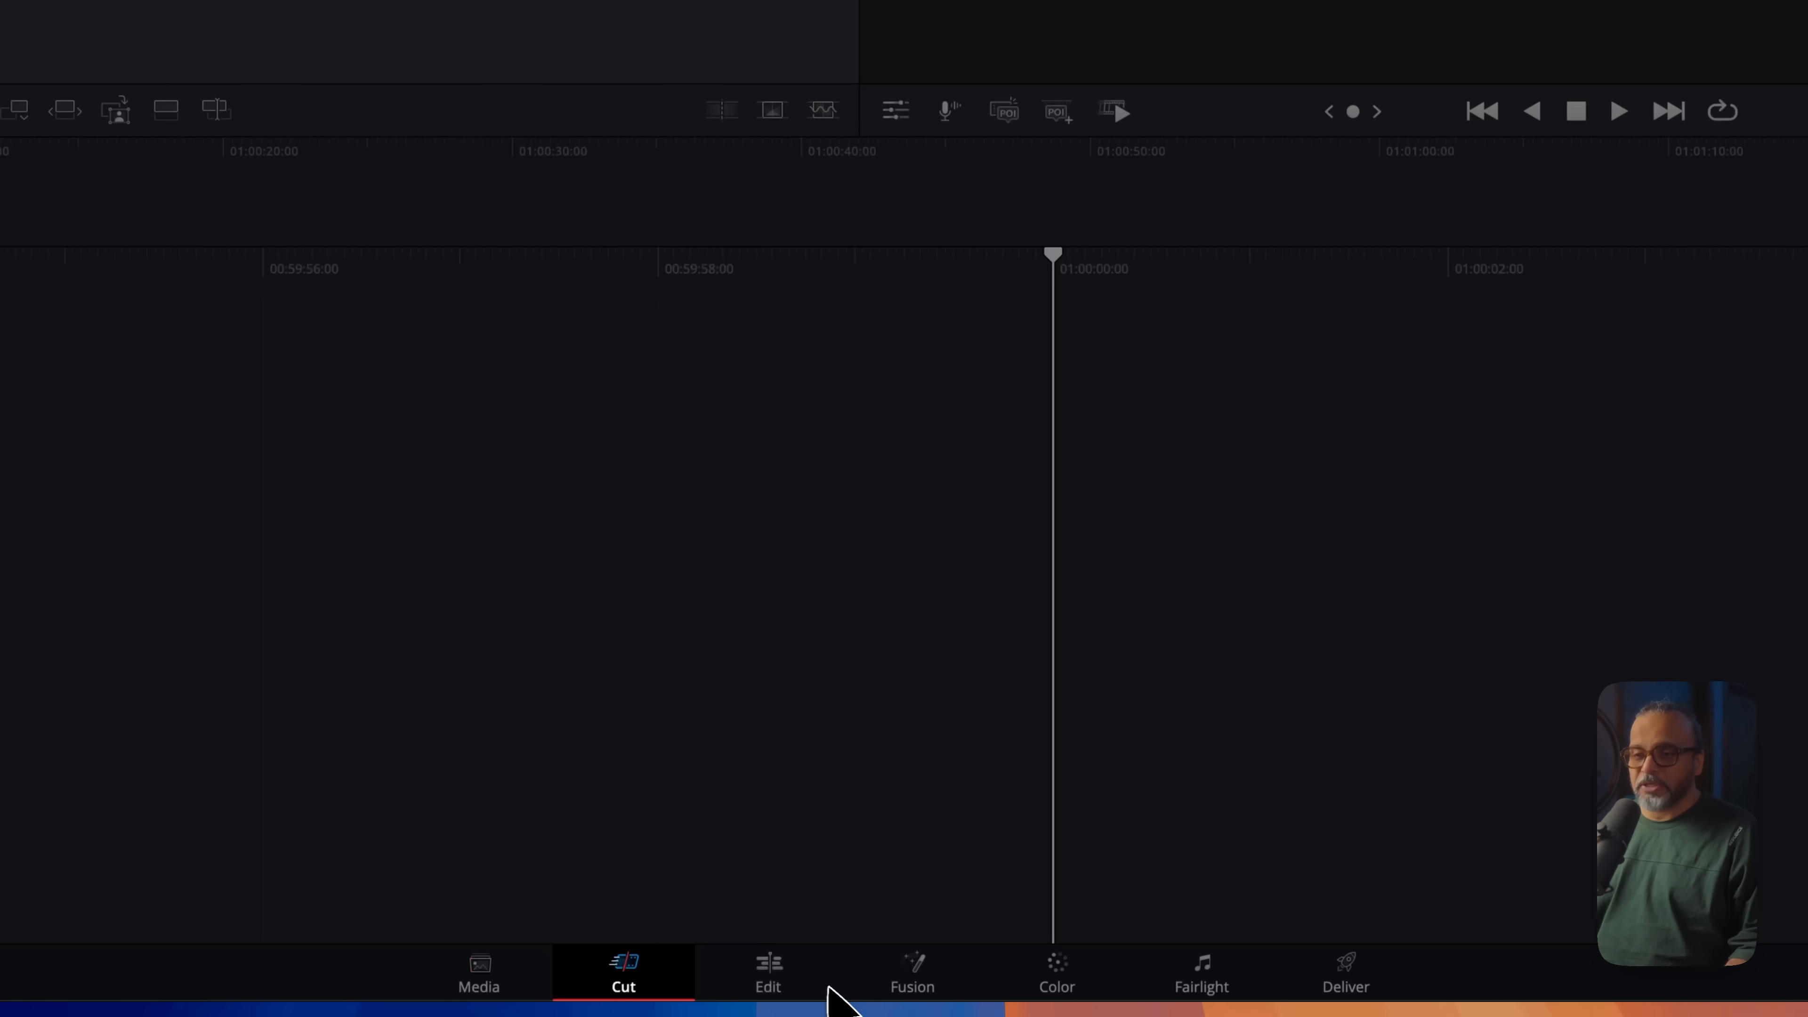
- View the Fusion, Fairlight and Deliver pages and return to the Media page
{"action": "left_click", "coordinate": [918, 981]}
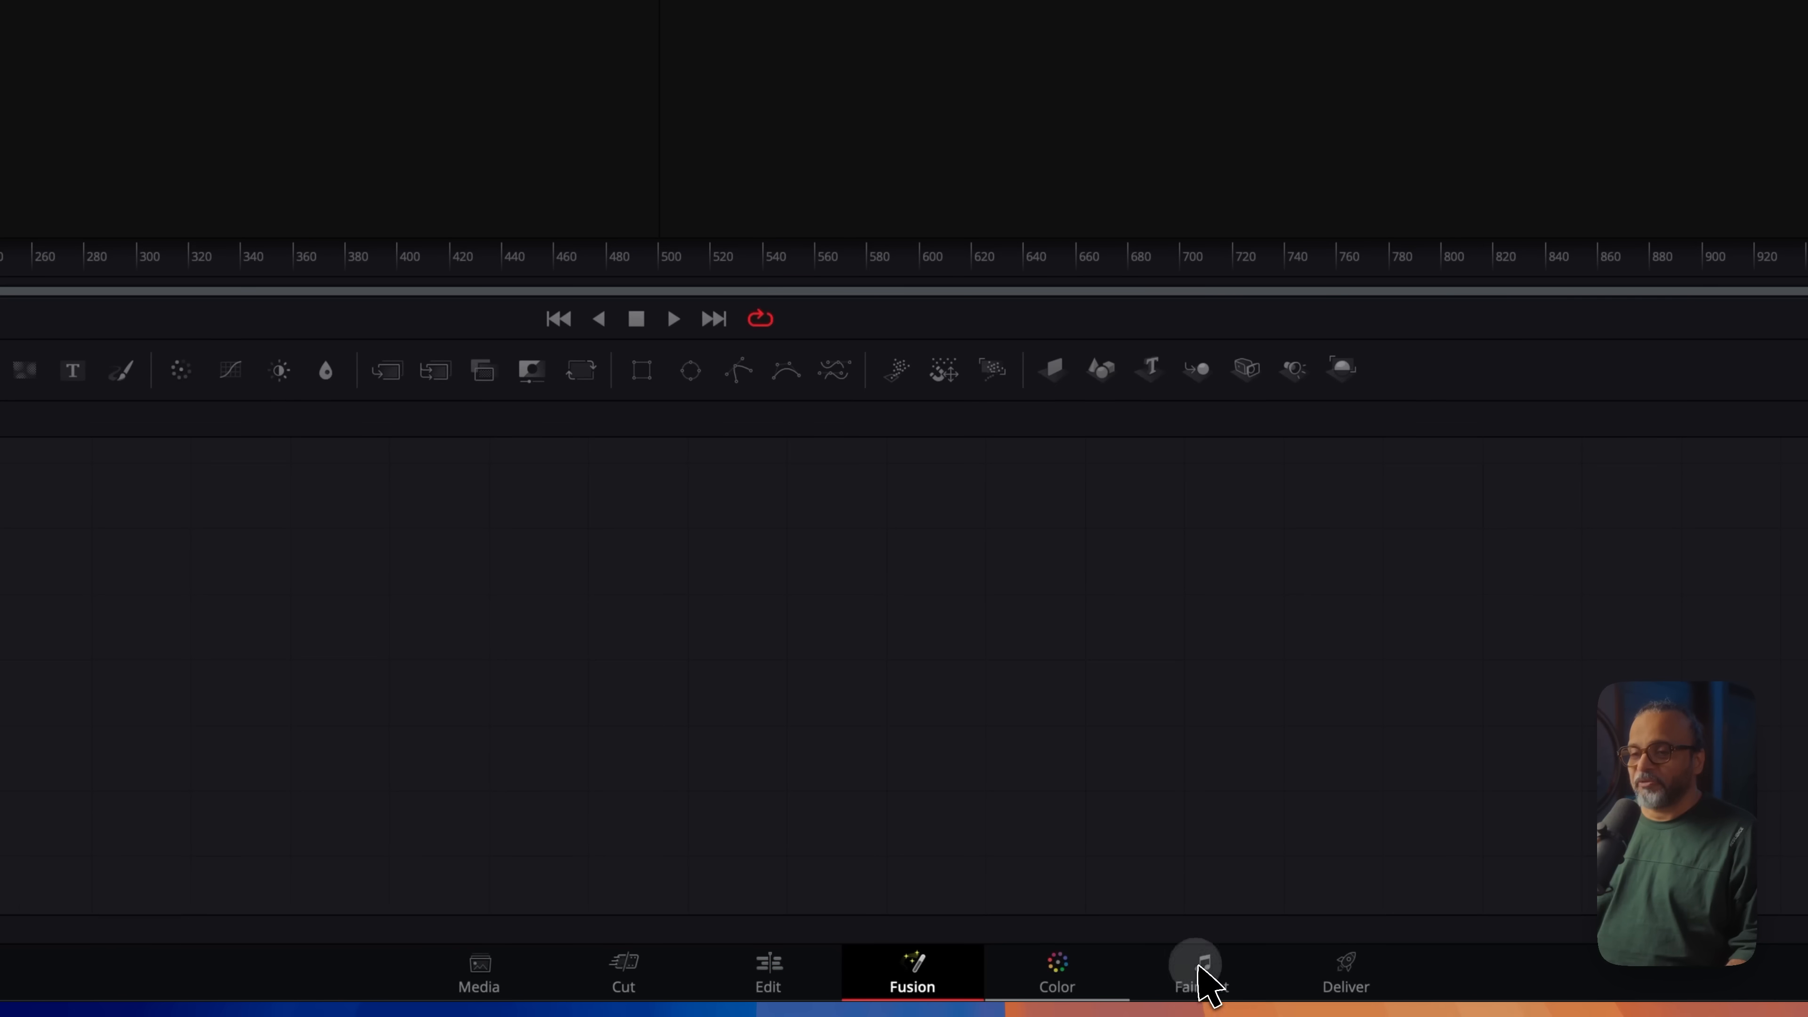
{"action": "left_click", "coordinate": [1203, 981]}
{"action": "left_click", "coordinate": [1345, 981]}
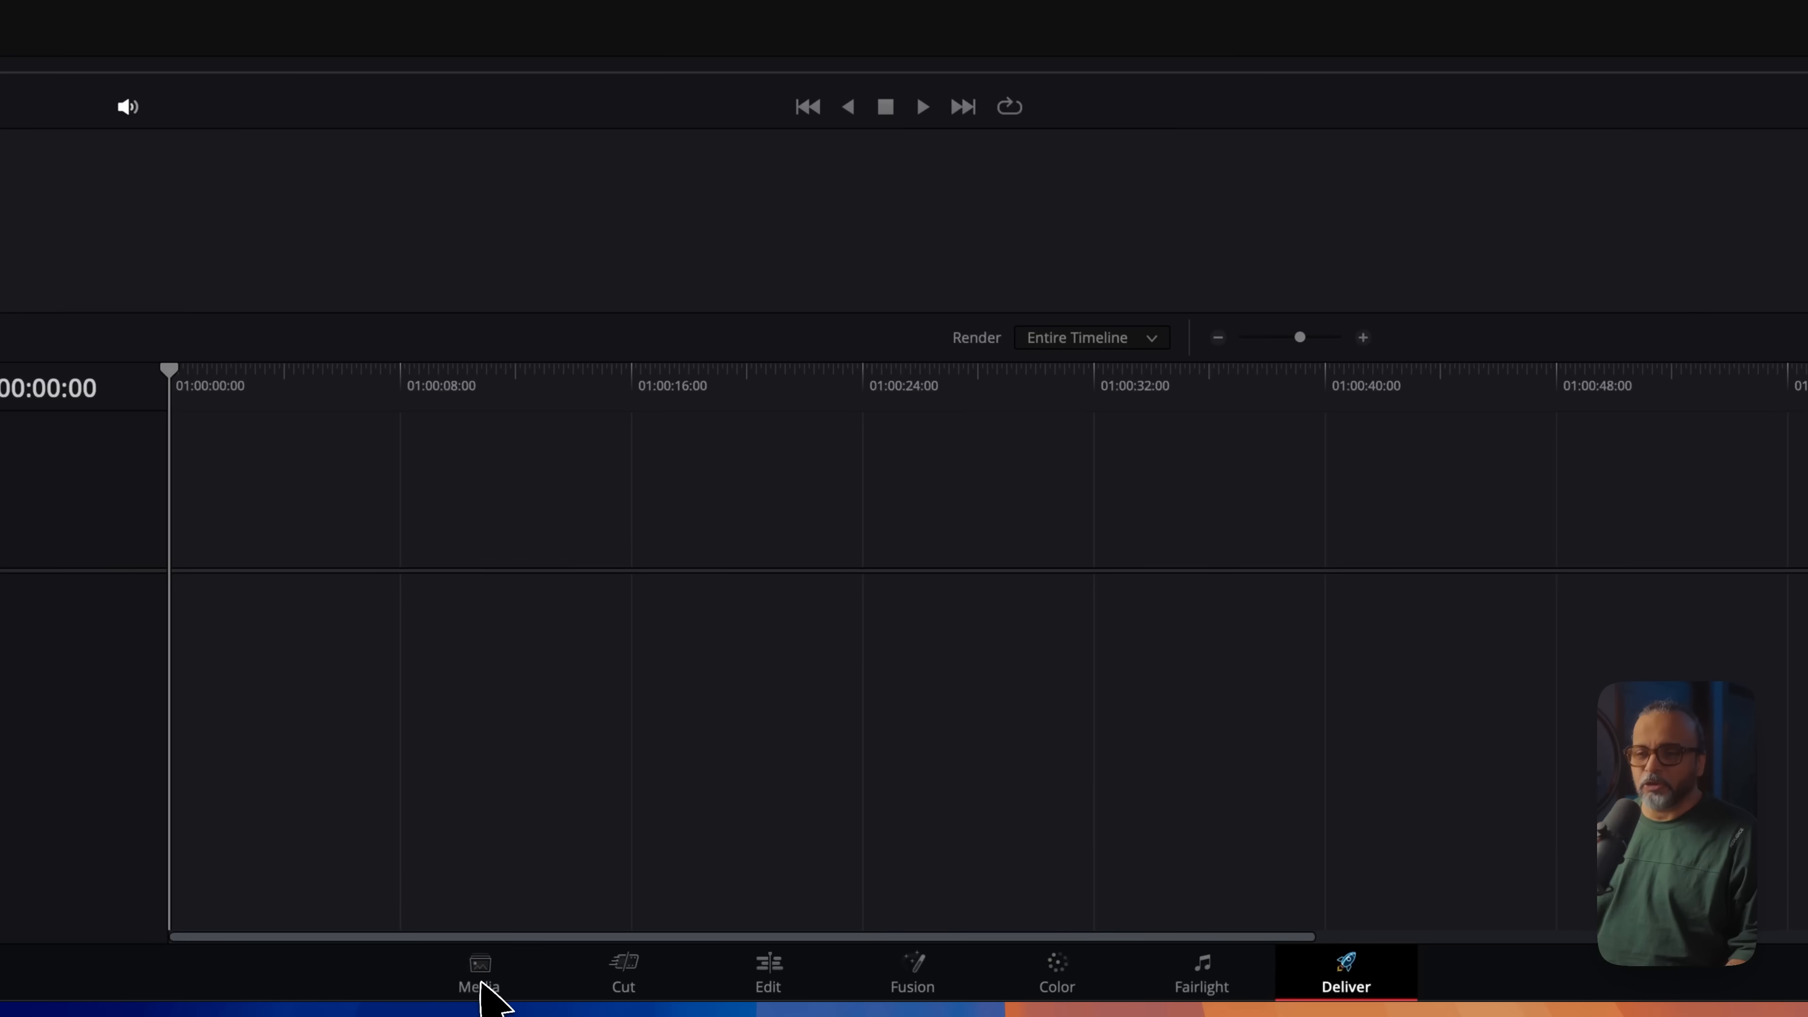
{"action": "left_click", "coordinate": [489, 990]}
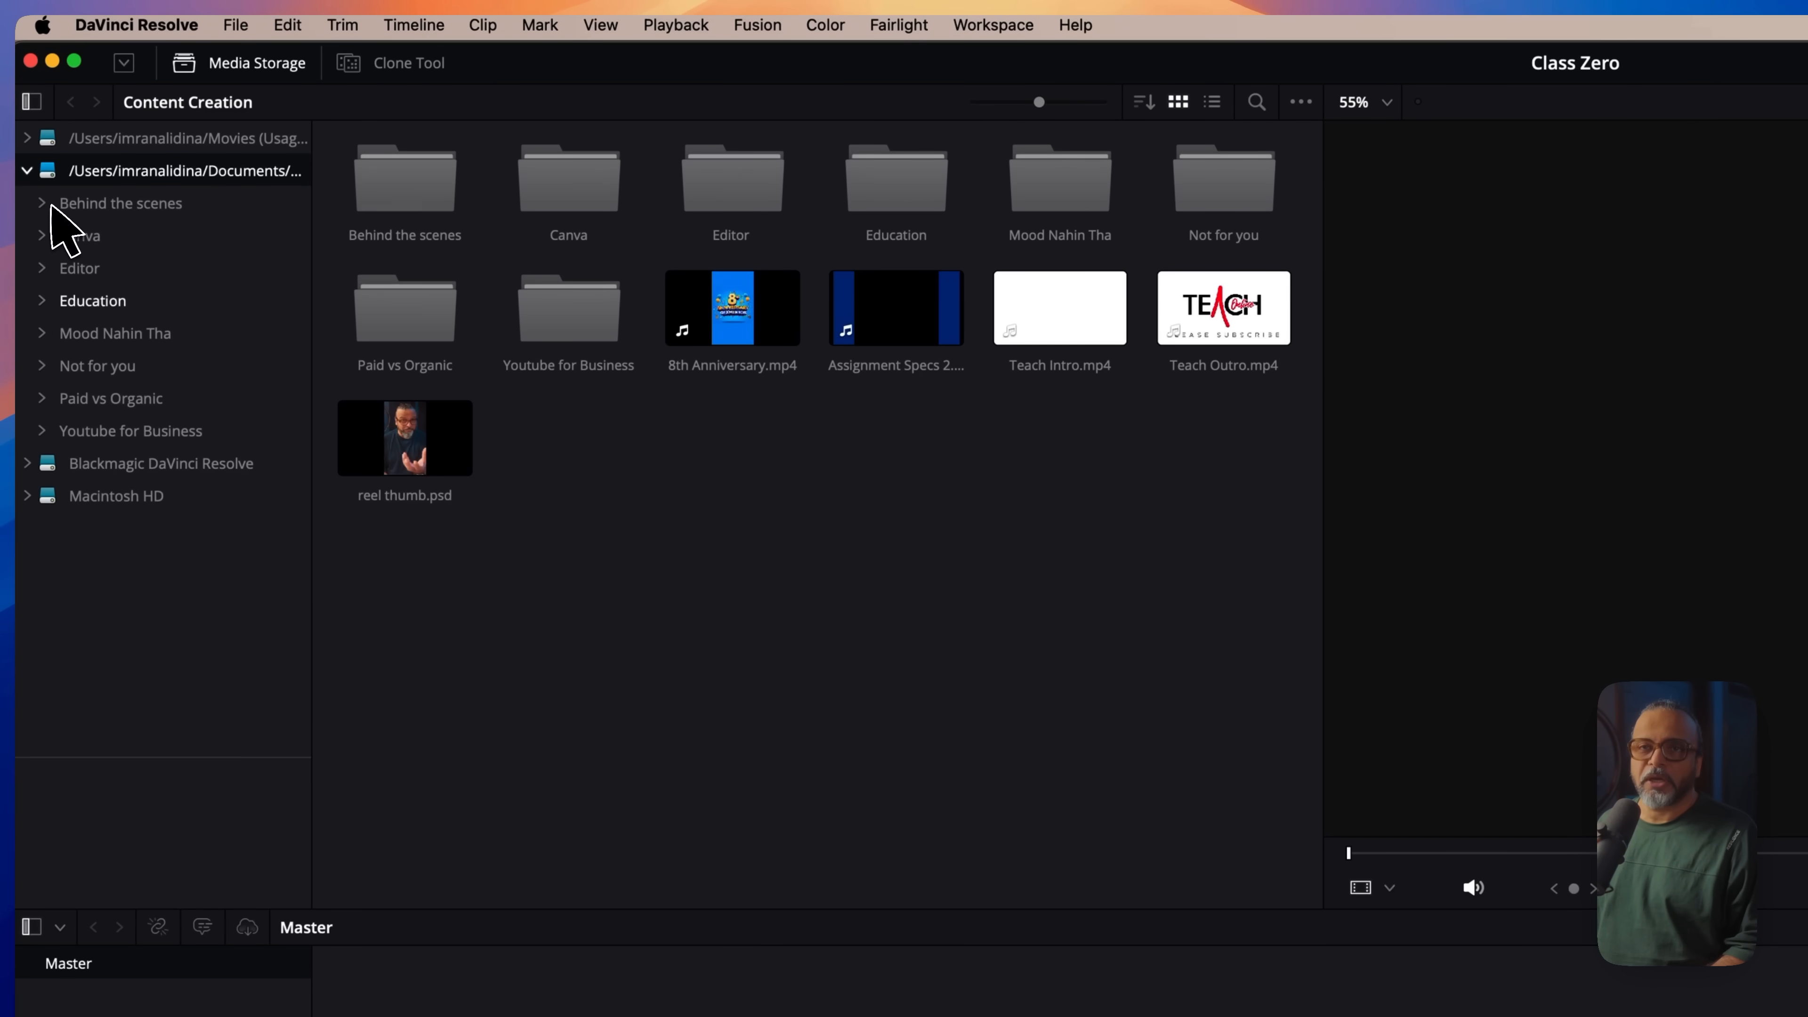
- Browse the Content Creation folders in media storage and add C0384.MP4 from the Editor folder to the media pool
{"action": "left_click", "coordinate": [78, 269]}
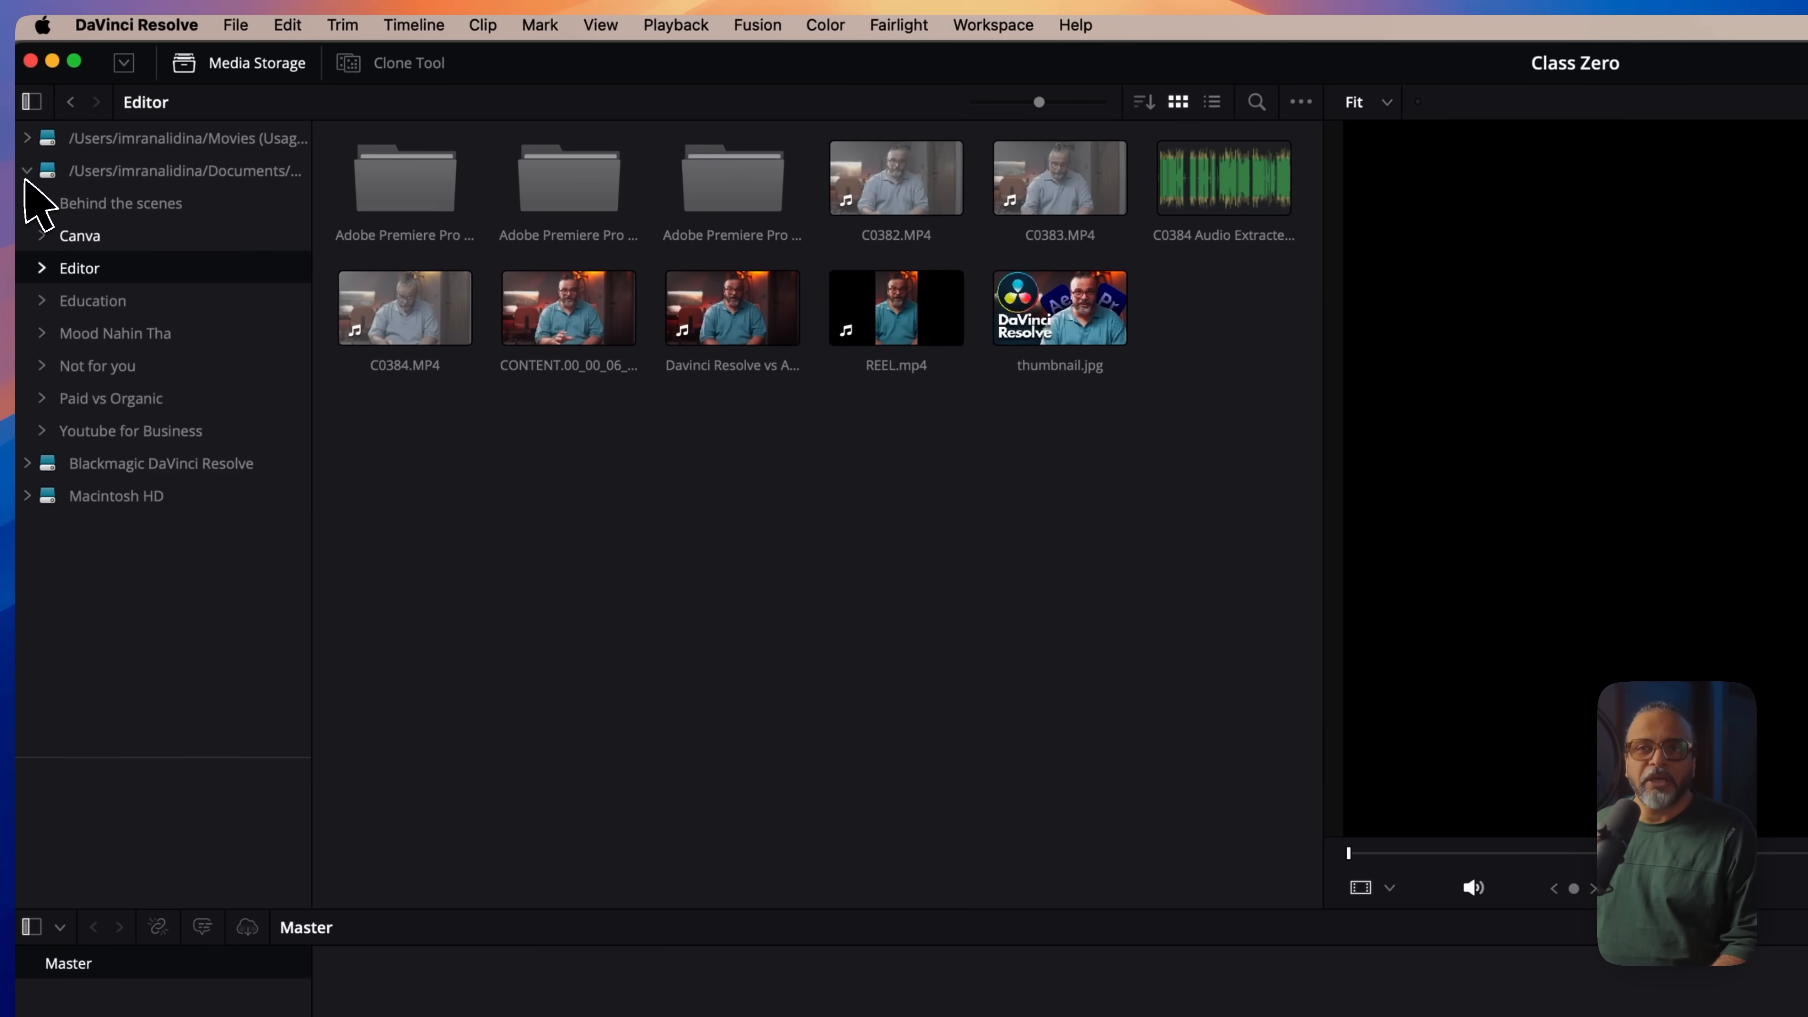
{"action": "left_click", "coordinate": [91, 171]}
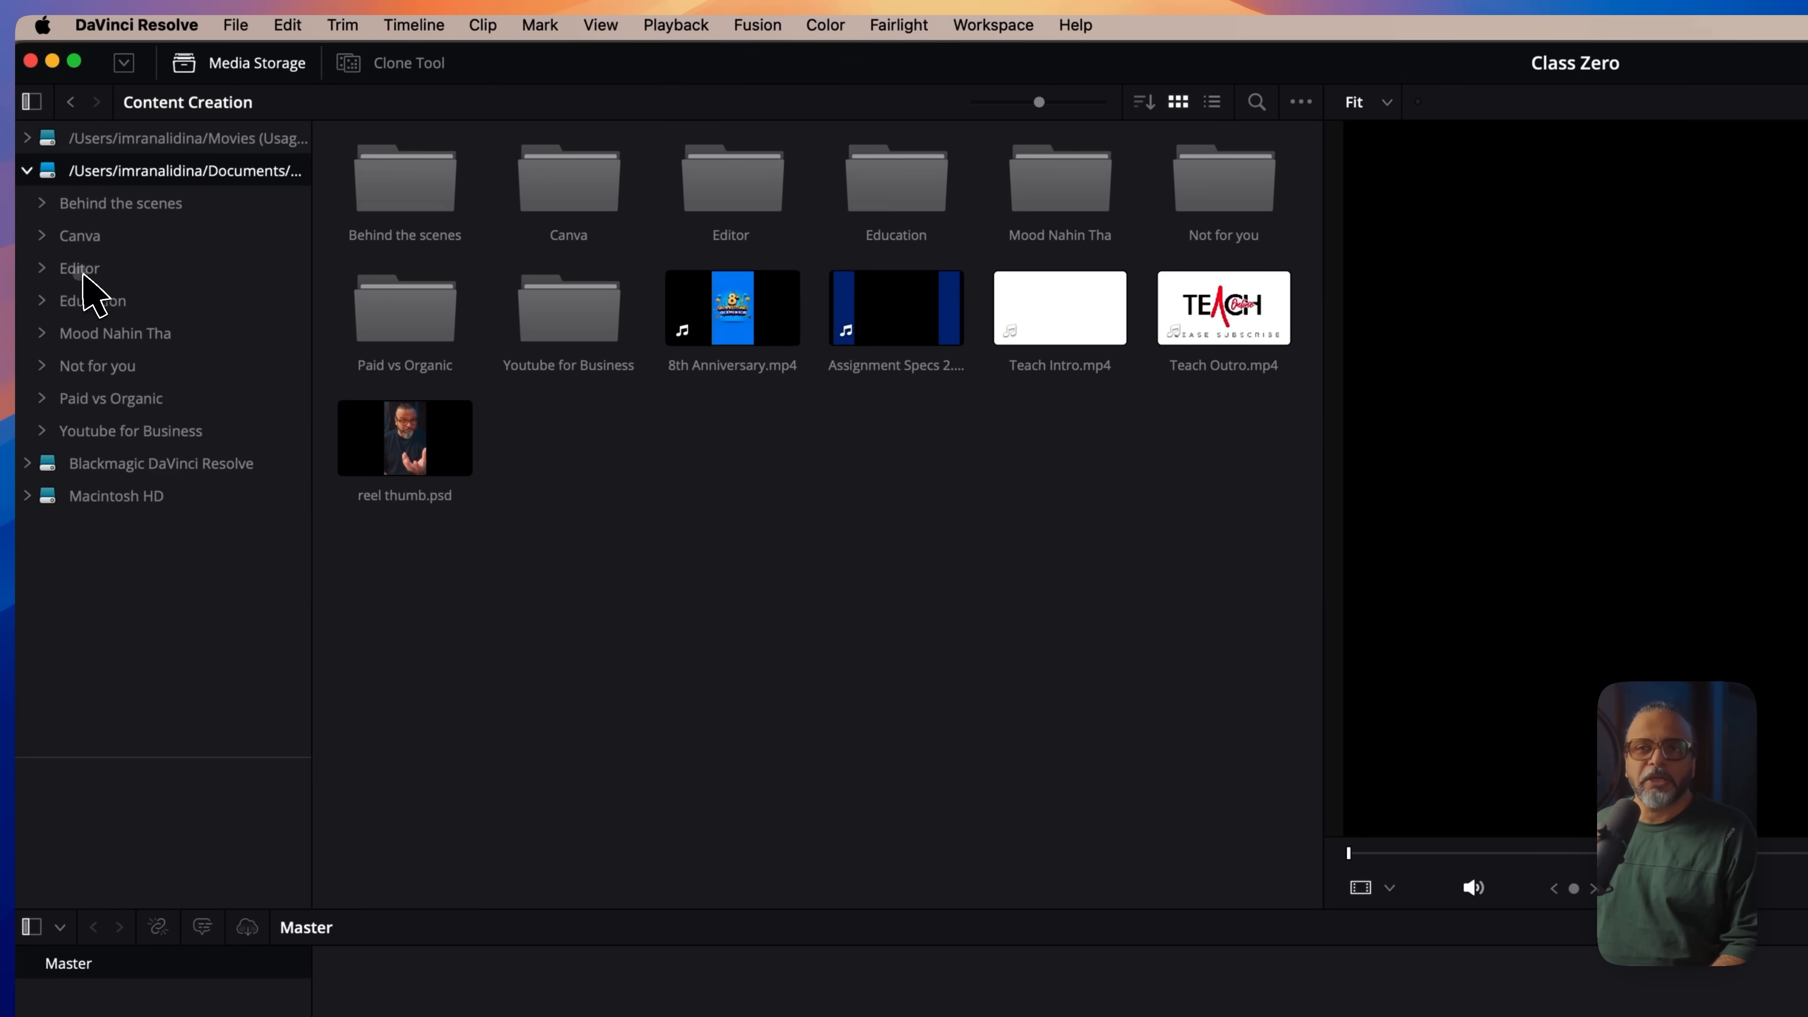
{"action": "key", "text": "Down"}
{"action": "key", "text": "Down"}
{"action": "key", "text": "Down"}
{"action": "key", "text": "Down"}
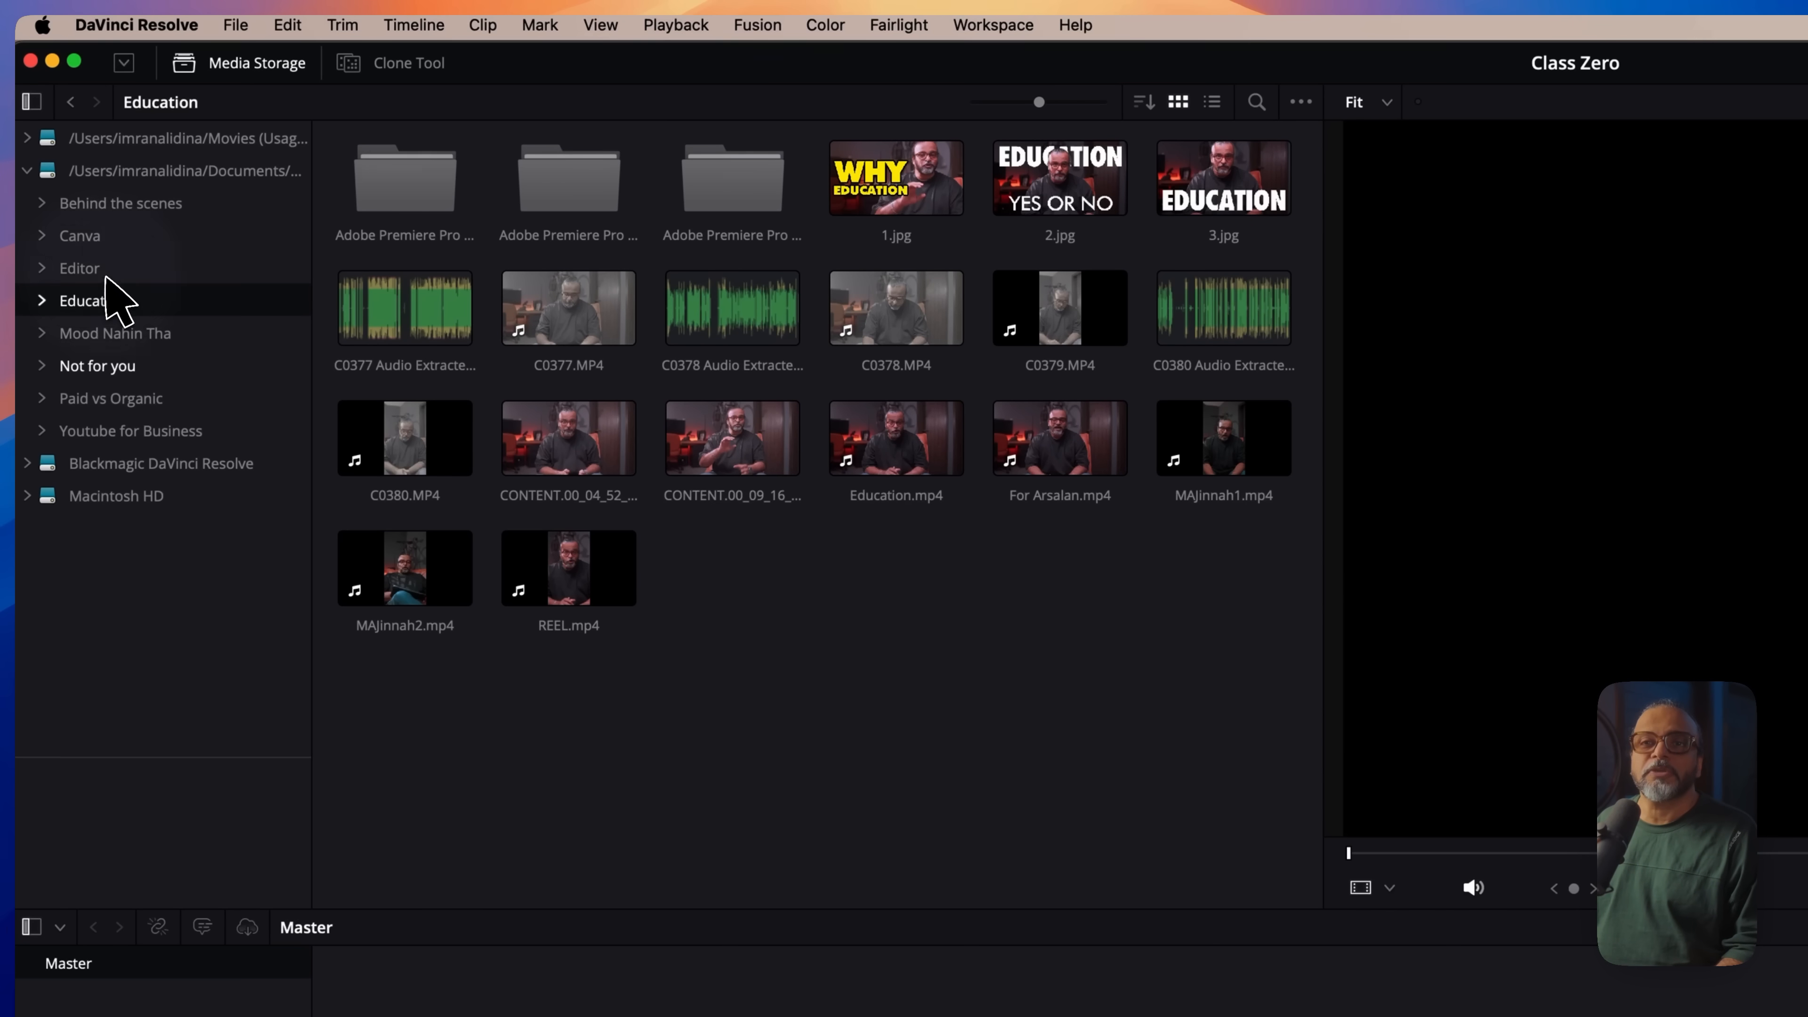
{"action": "key", "text": "Up"}
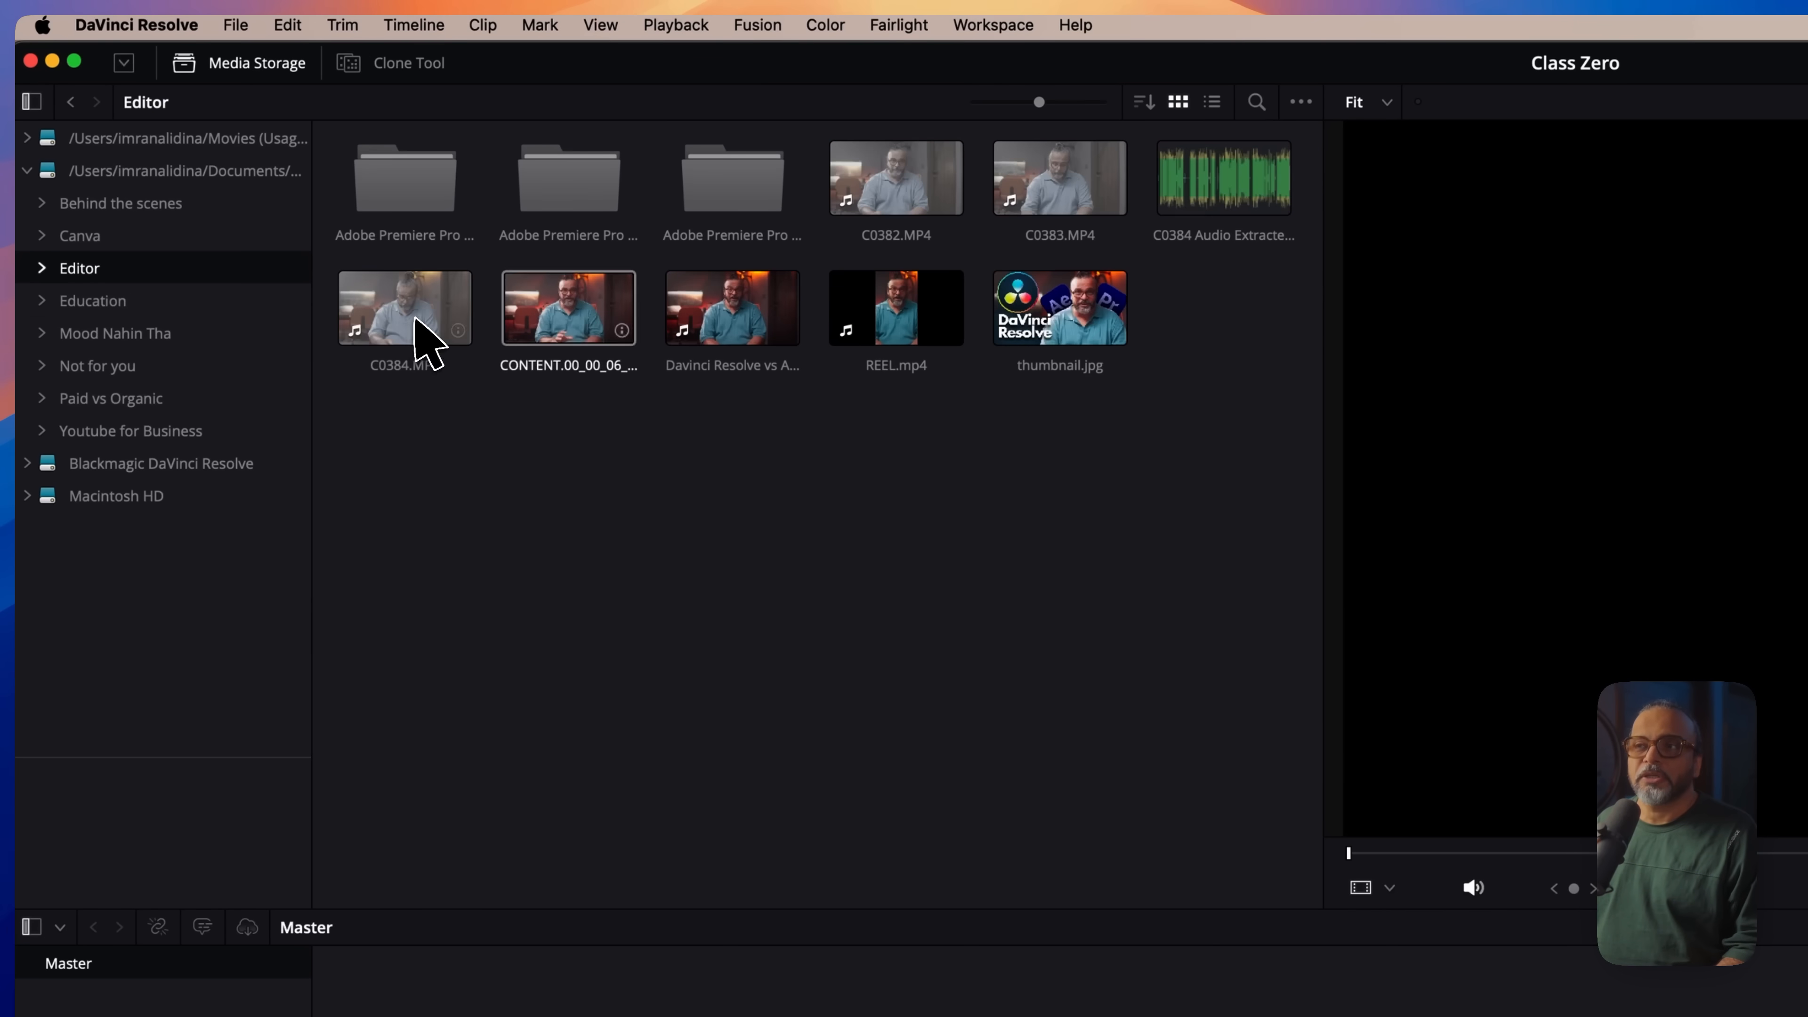
{"action": "mouse_move", "coordinate": [400, 321]}
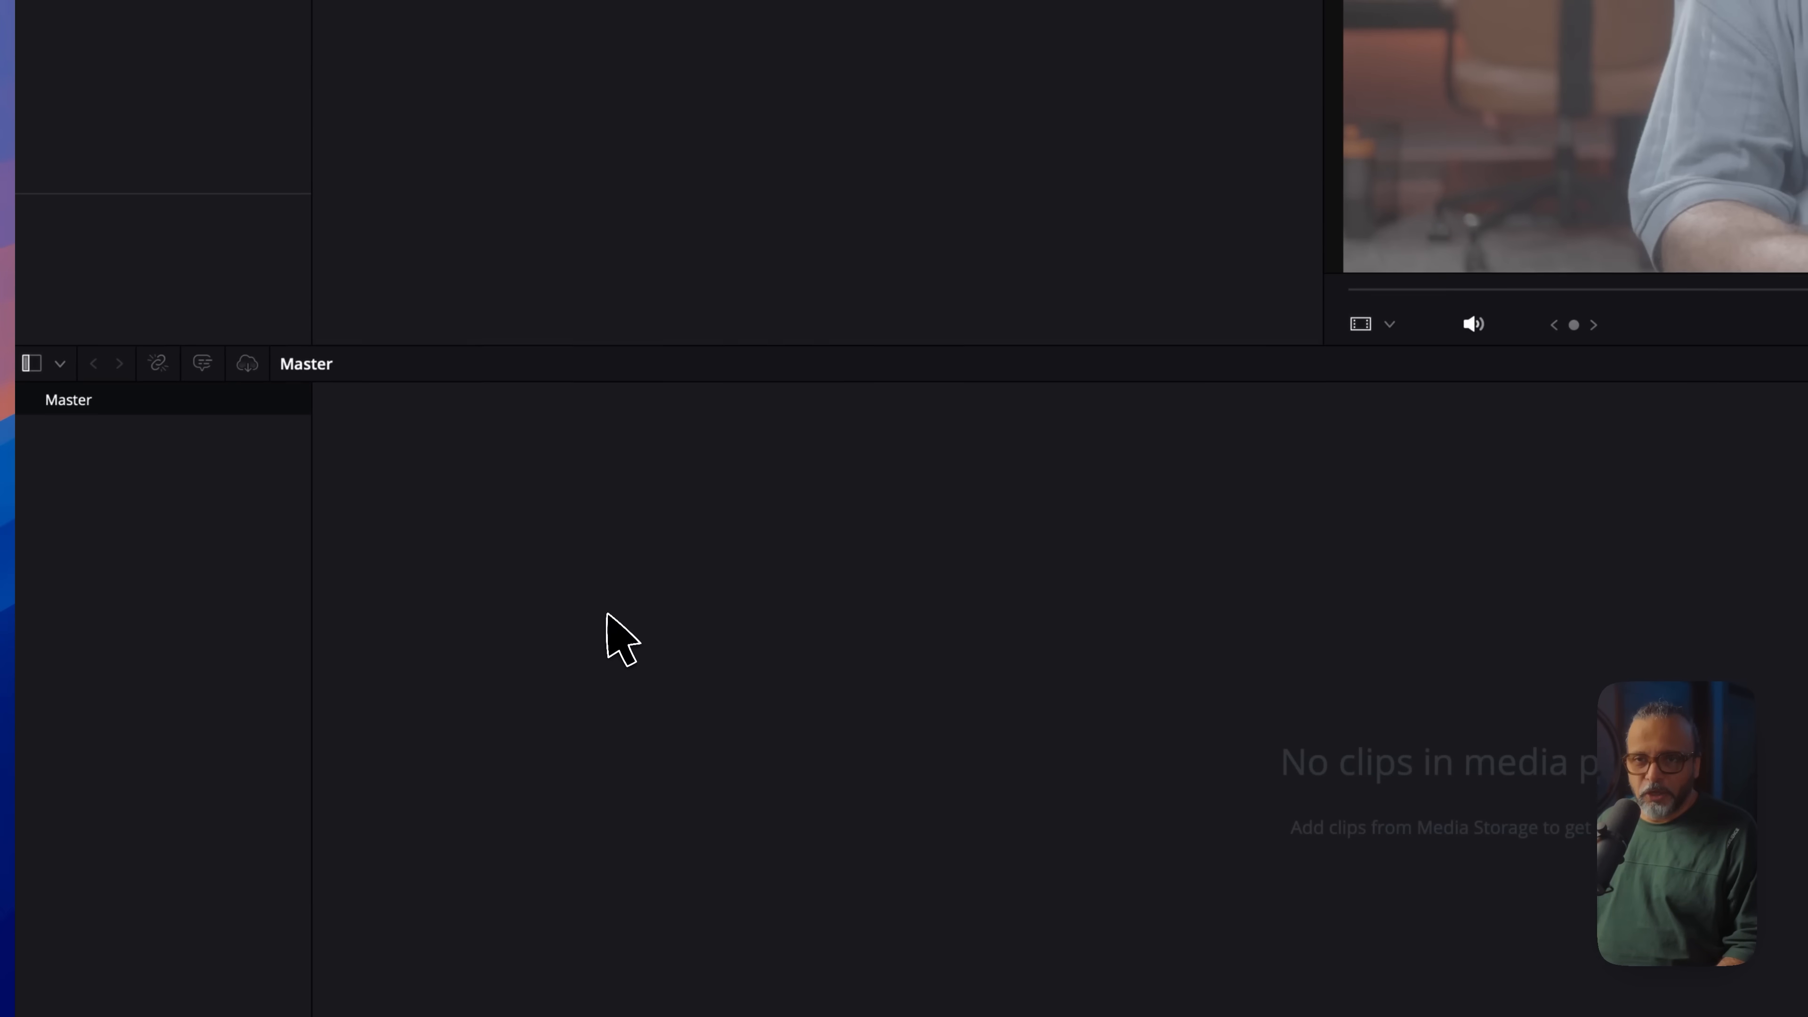
{"action": "left_click_drag", "start_coordinate": [615, 615], "coordinate": [702, 630]}
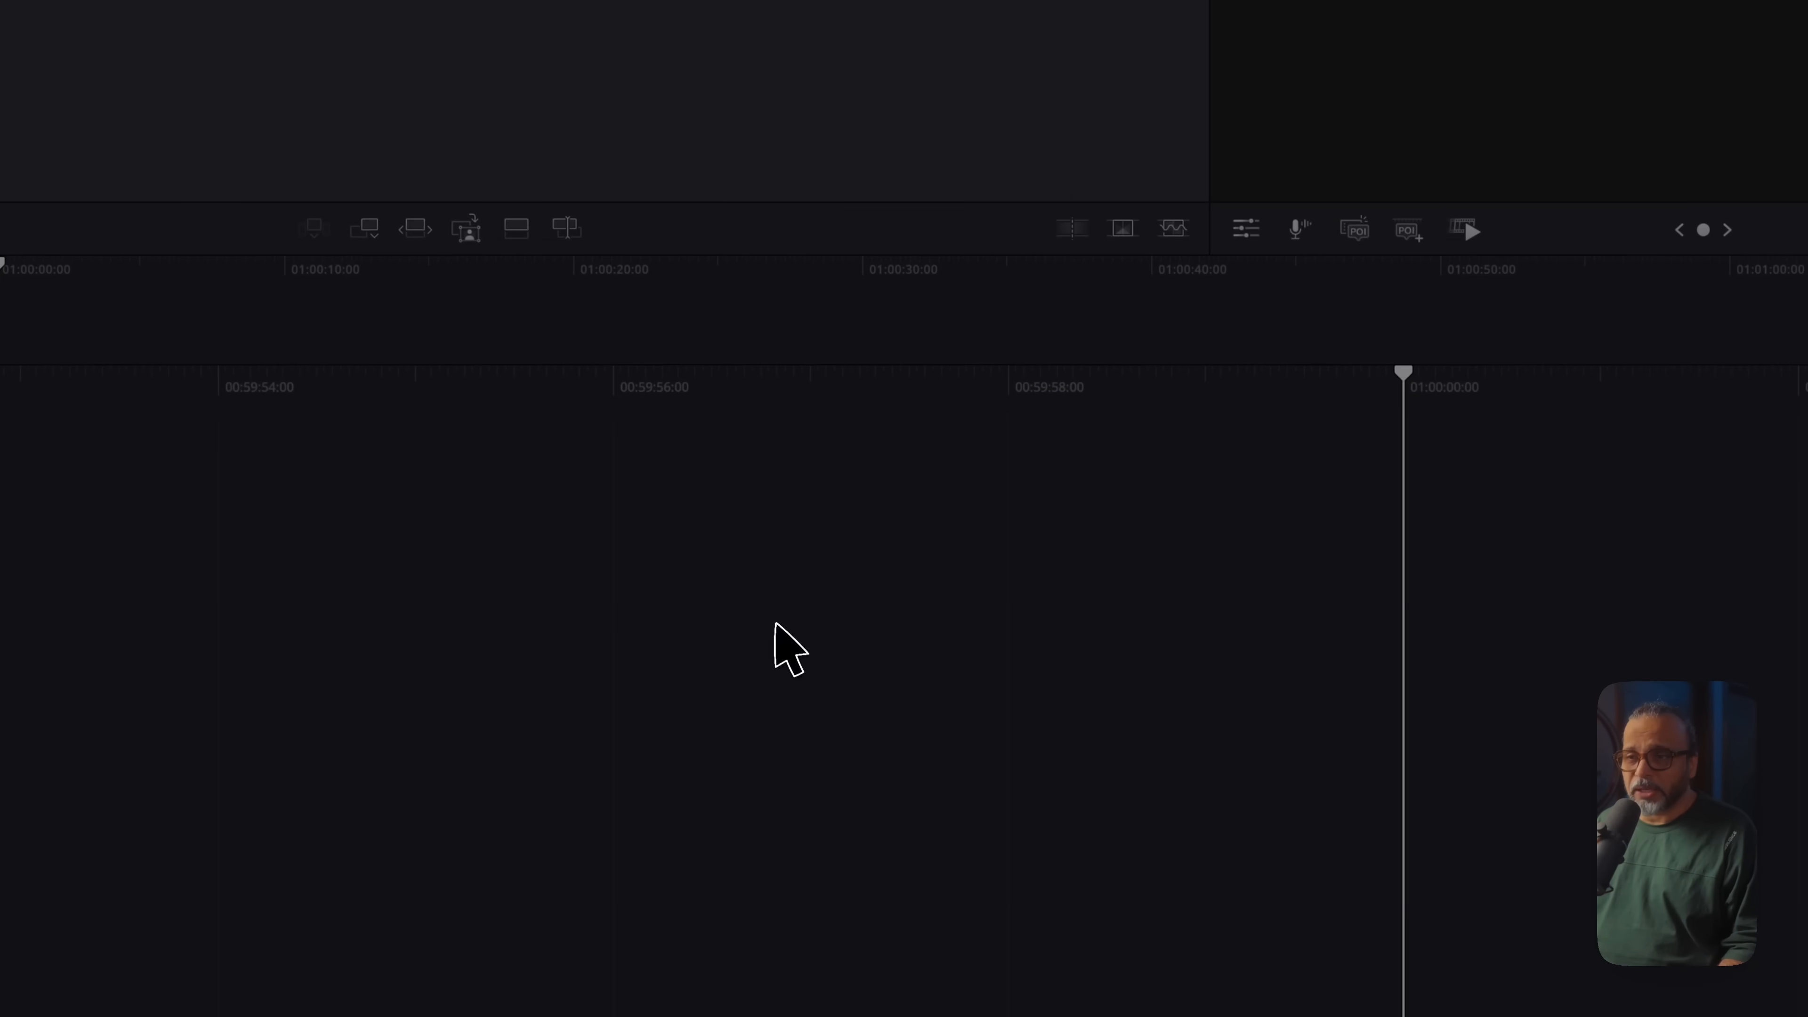
- Append C0384.MP4 to the timeline on the Cut page and scrub back towards its start
{"action": "key", "text": "shift+F12"}
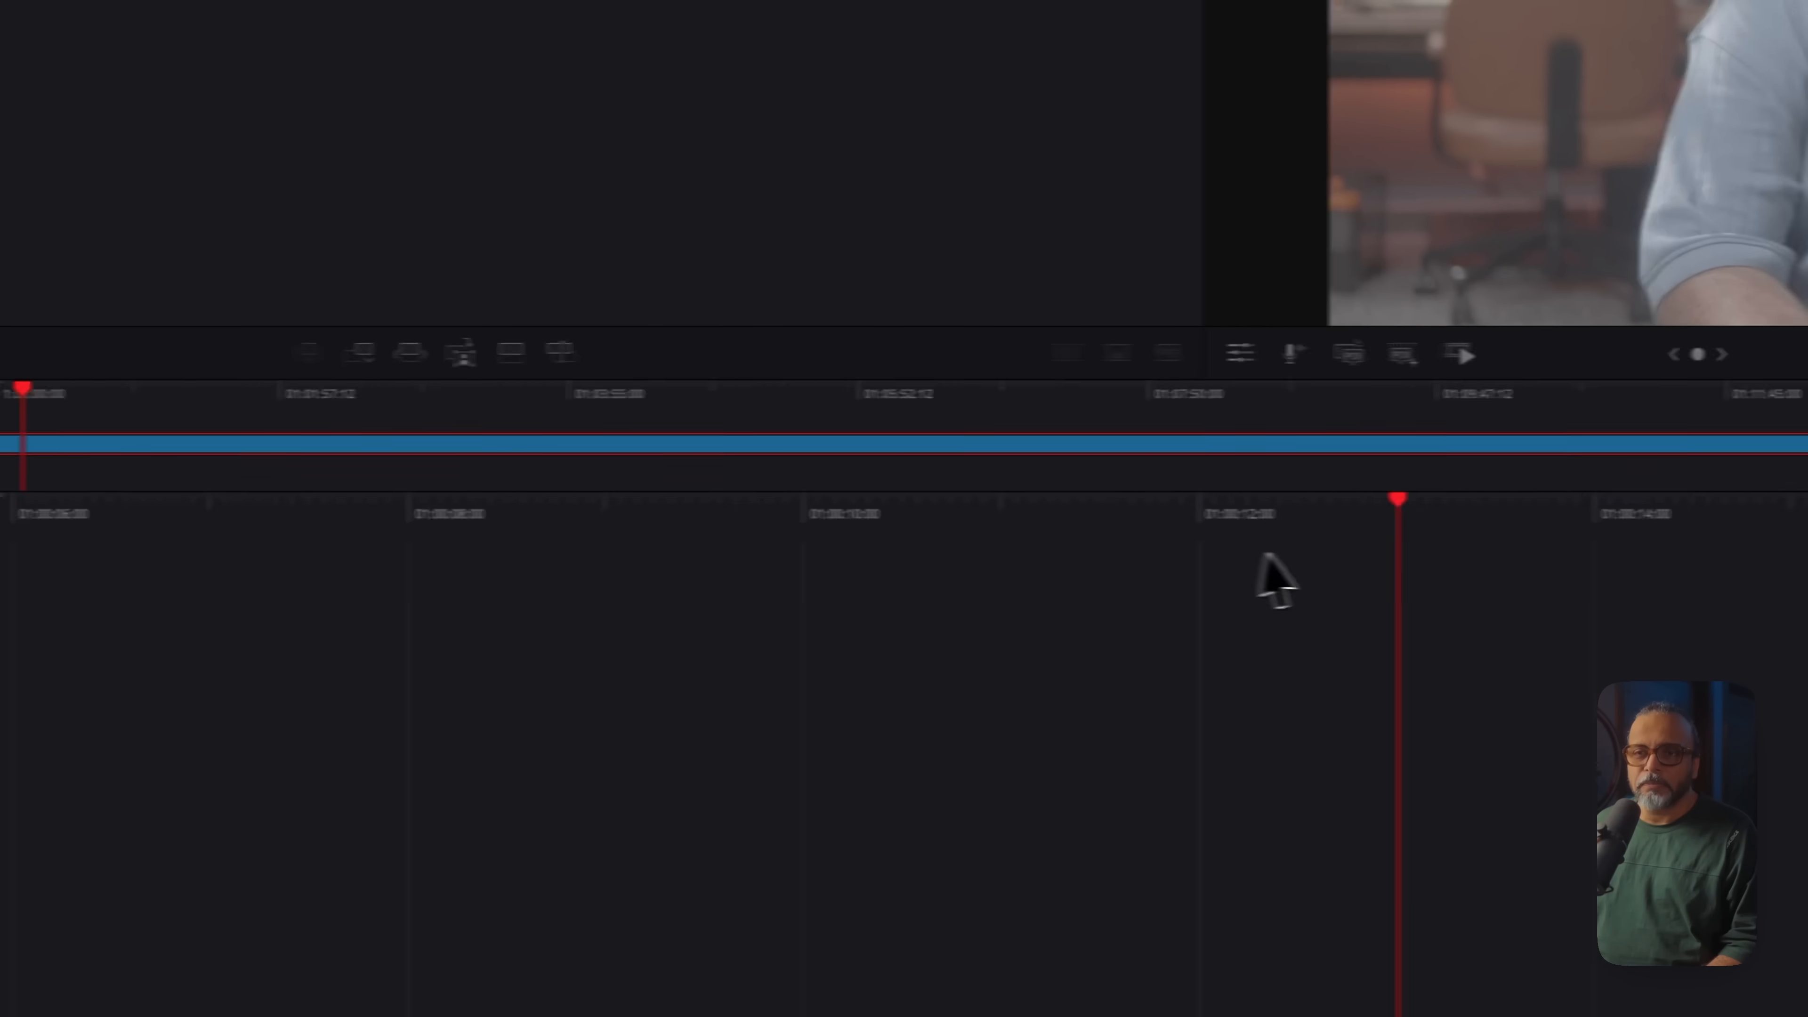
{"action": "scroll", "coordinate": [1402, 524], "scroll_direction": "left", "scroll_amount": 5}
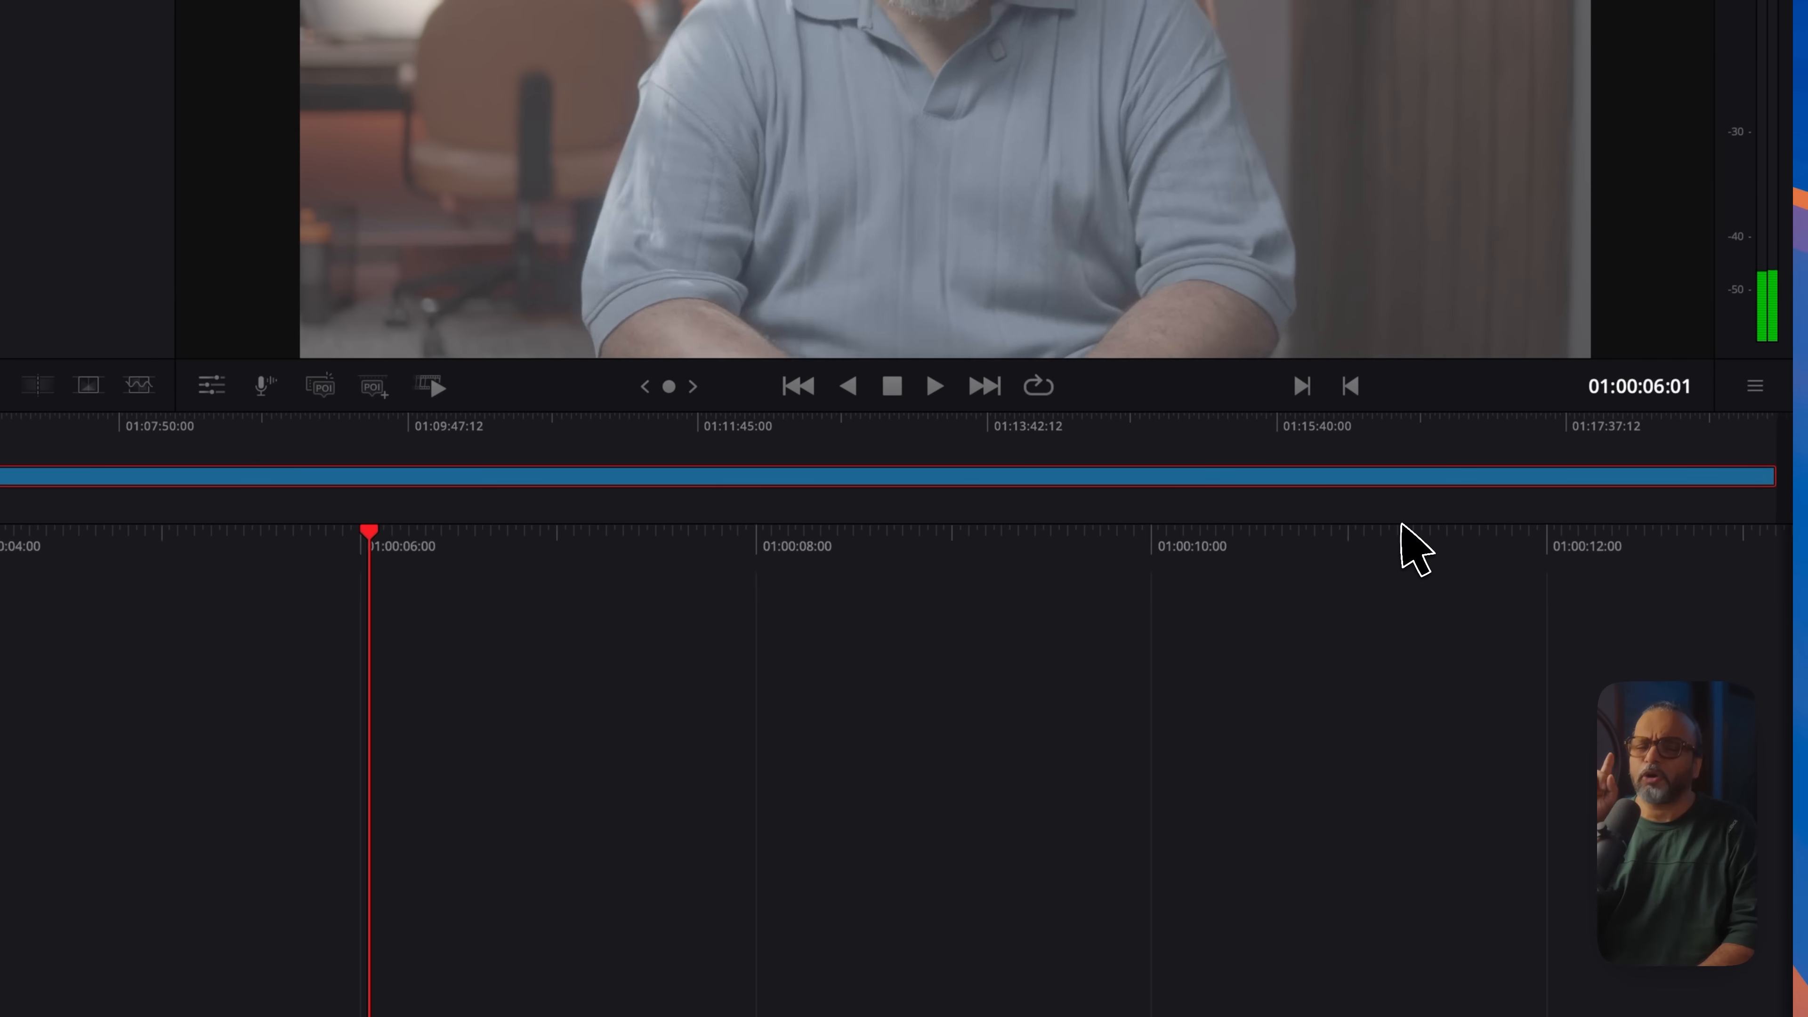
{"action": "scroll", "coordinate": [1401, 525], "scroll_direction": "left", "scroll_amount": 3}
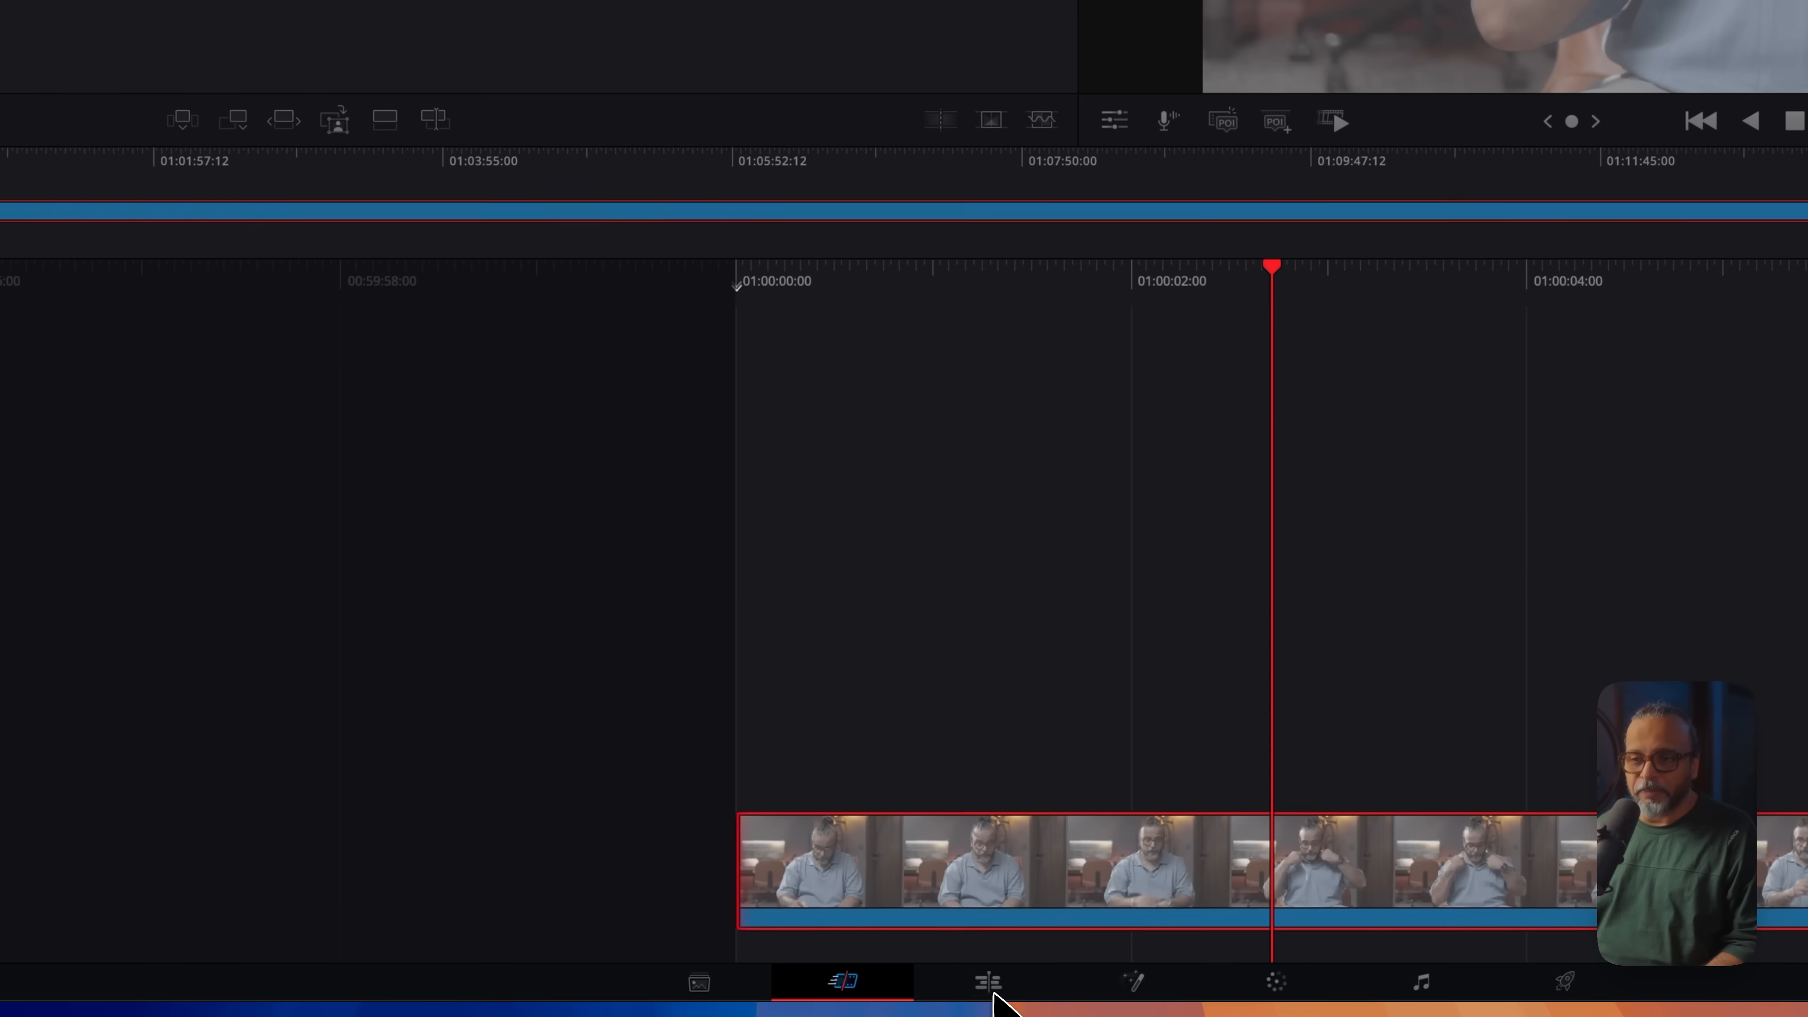
- View the timeline from its start on the Edit page and undo the clip's placement
{"action": "left_click", "coordinate": [989, 981]}
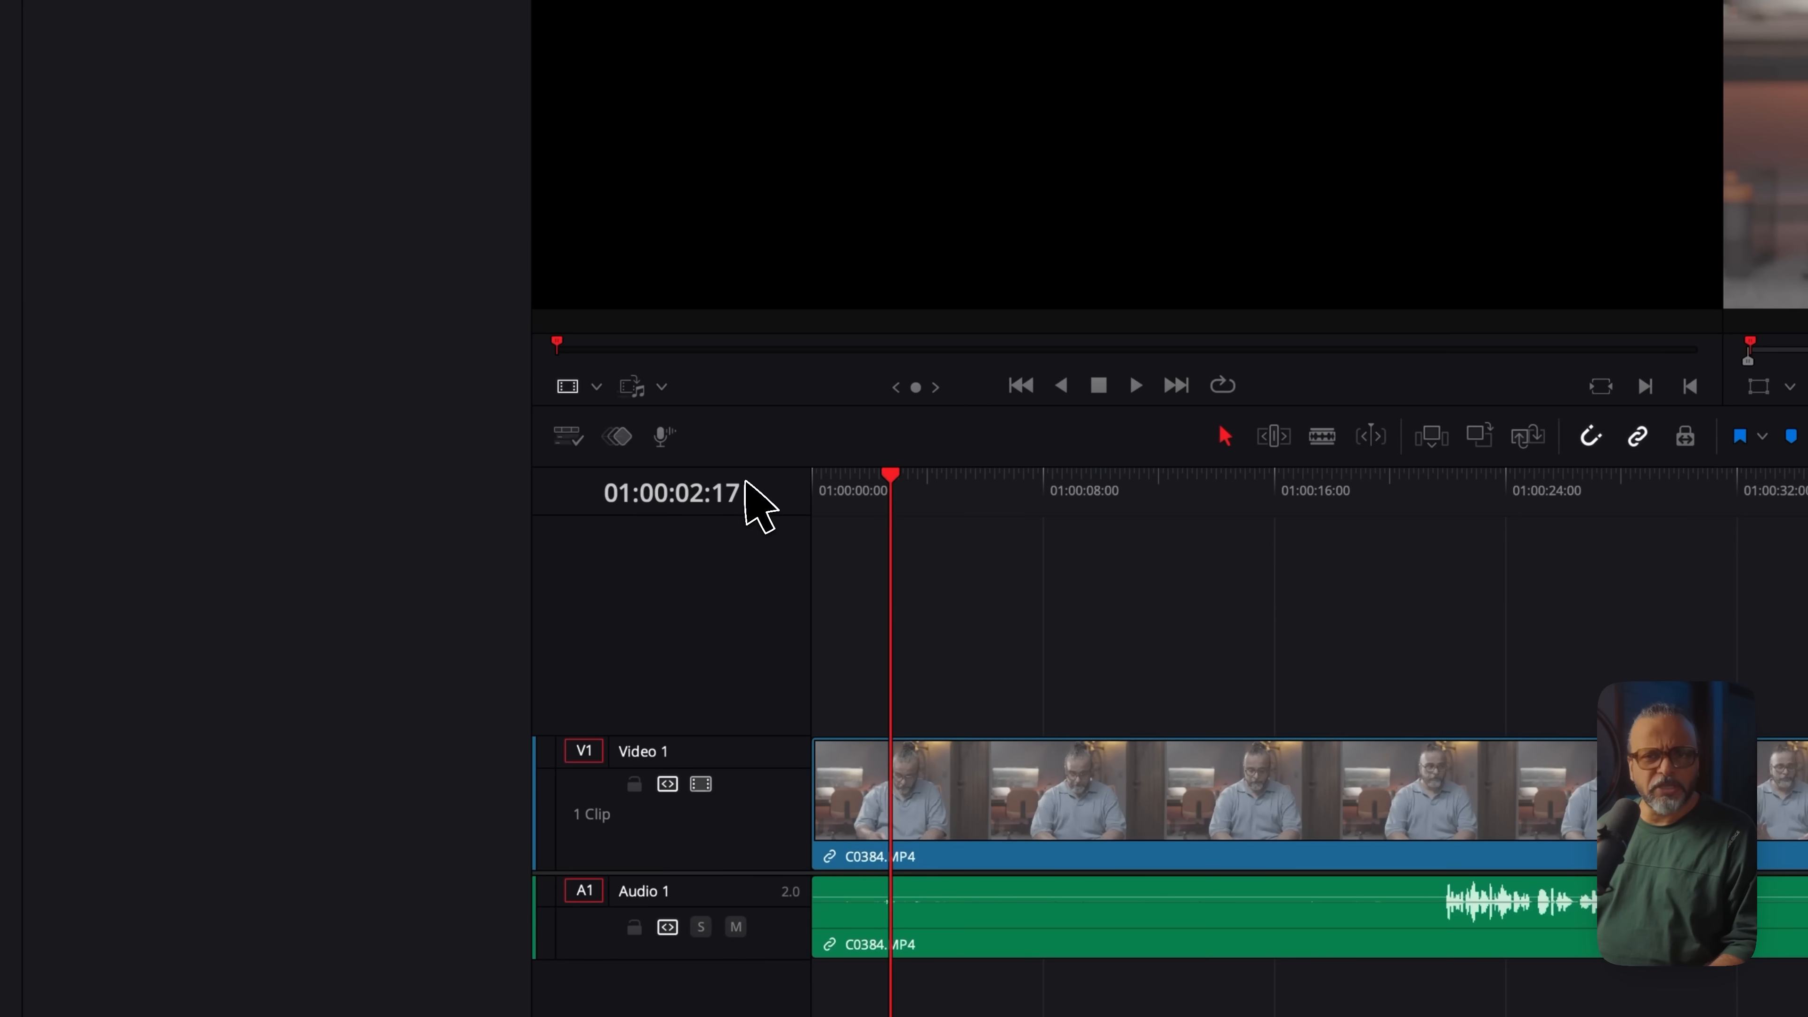
{"action": "key", "text": "Home"}
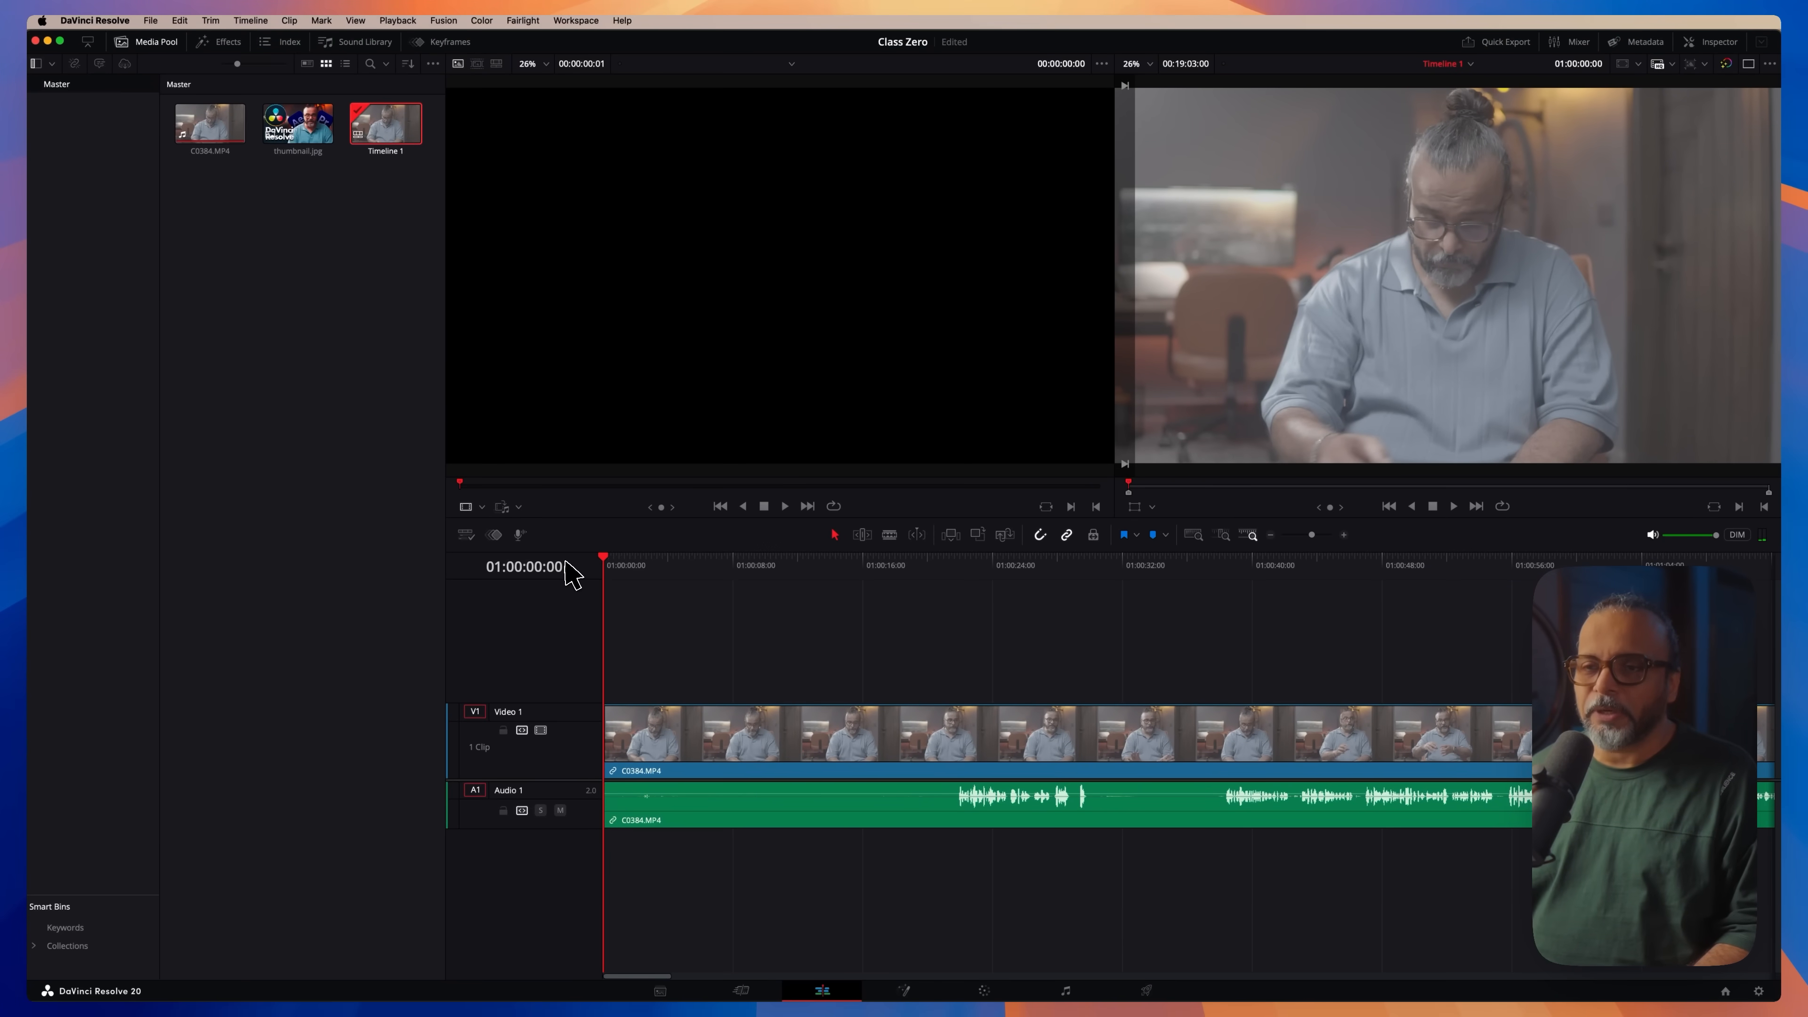
{"action": "key", "text": "super+z"}
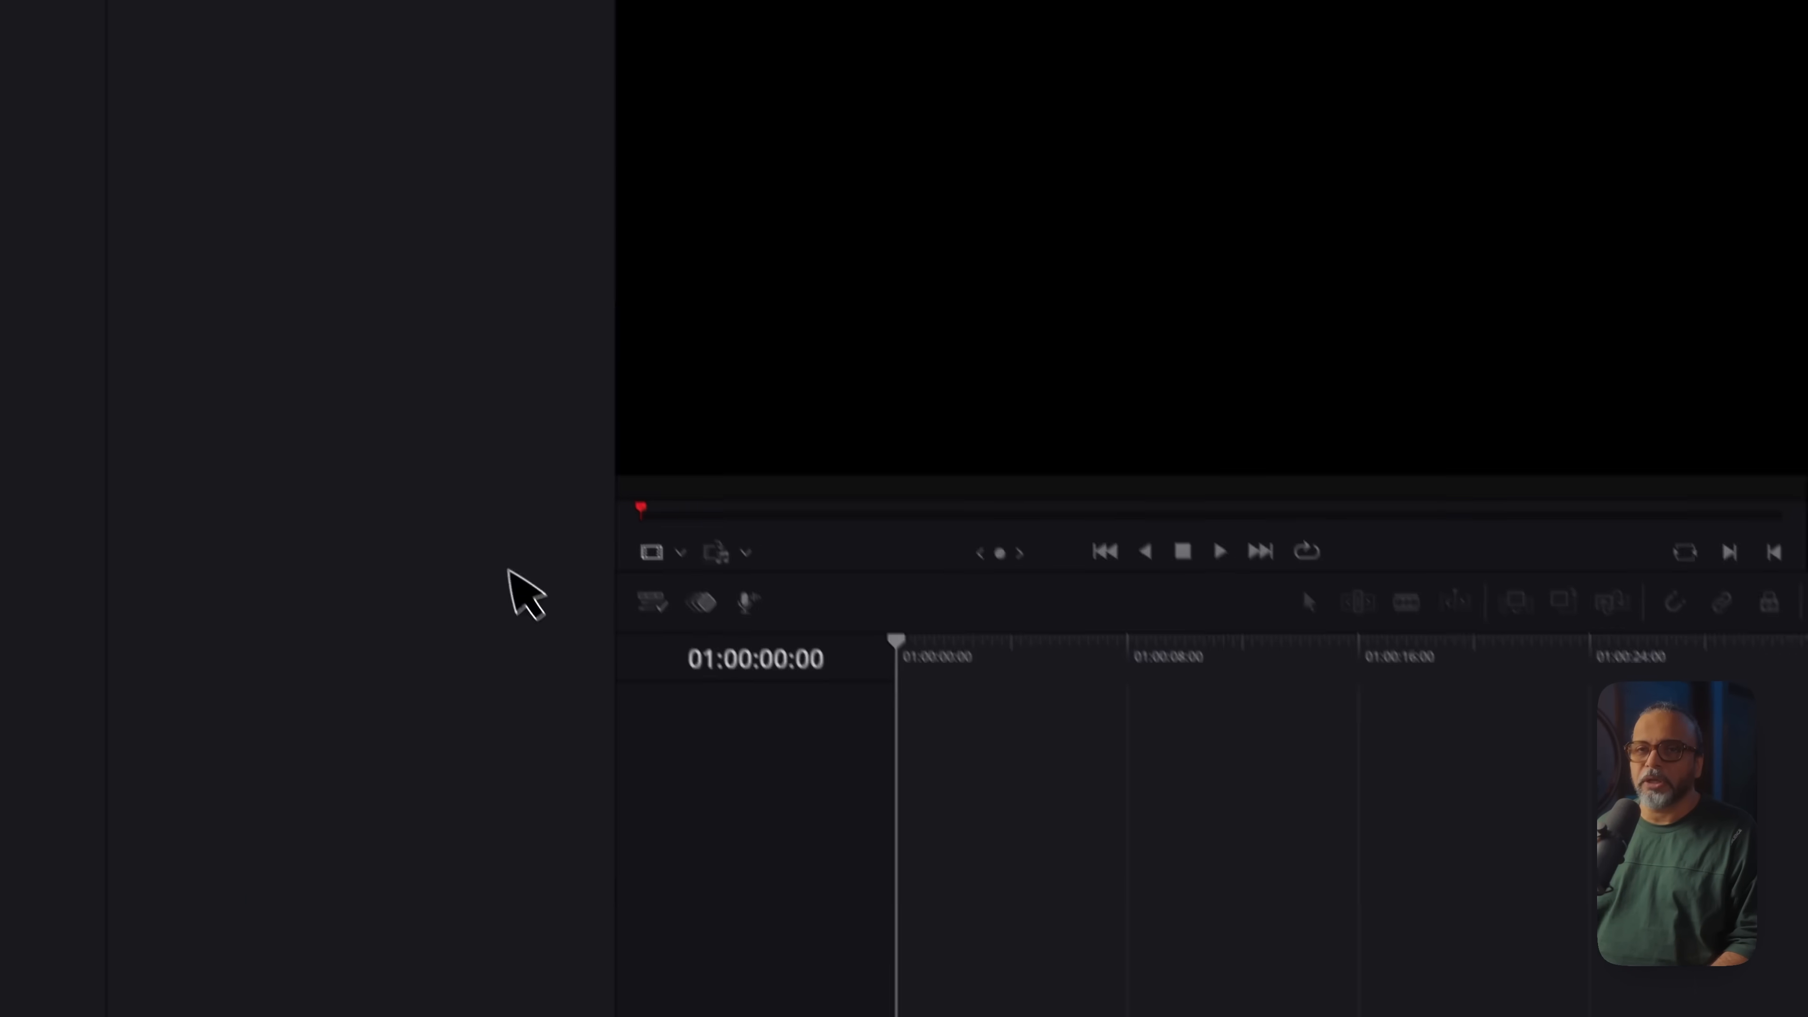
- Place C0384.MP4 on the Video 1 and Audio 1 tracks at the very start of the timeline on the Edit page
{"action": "left_click", "coordinate": [815, 981]}
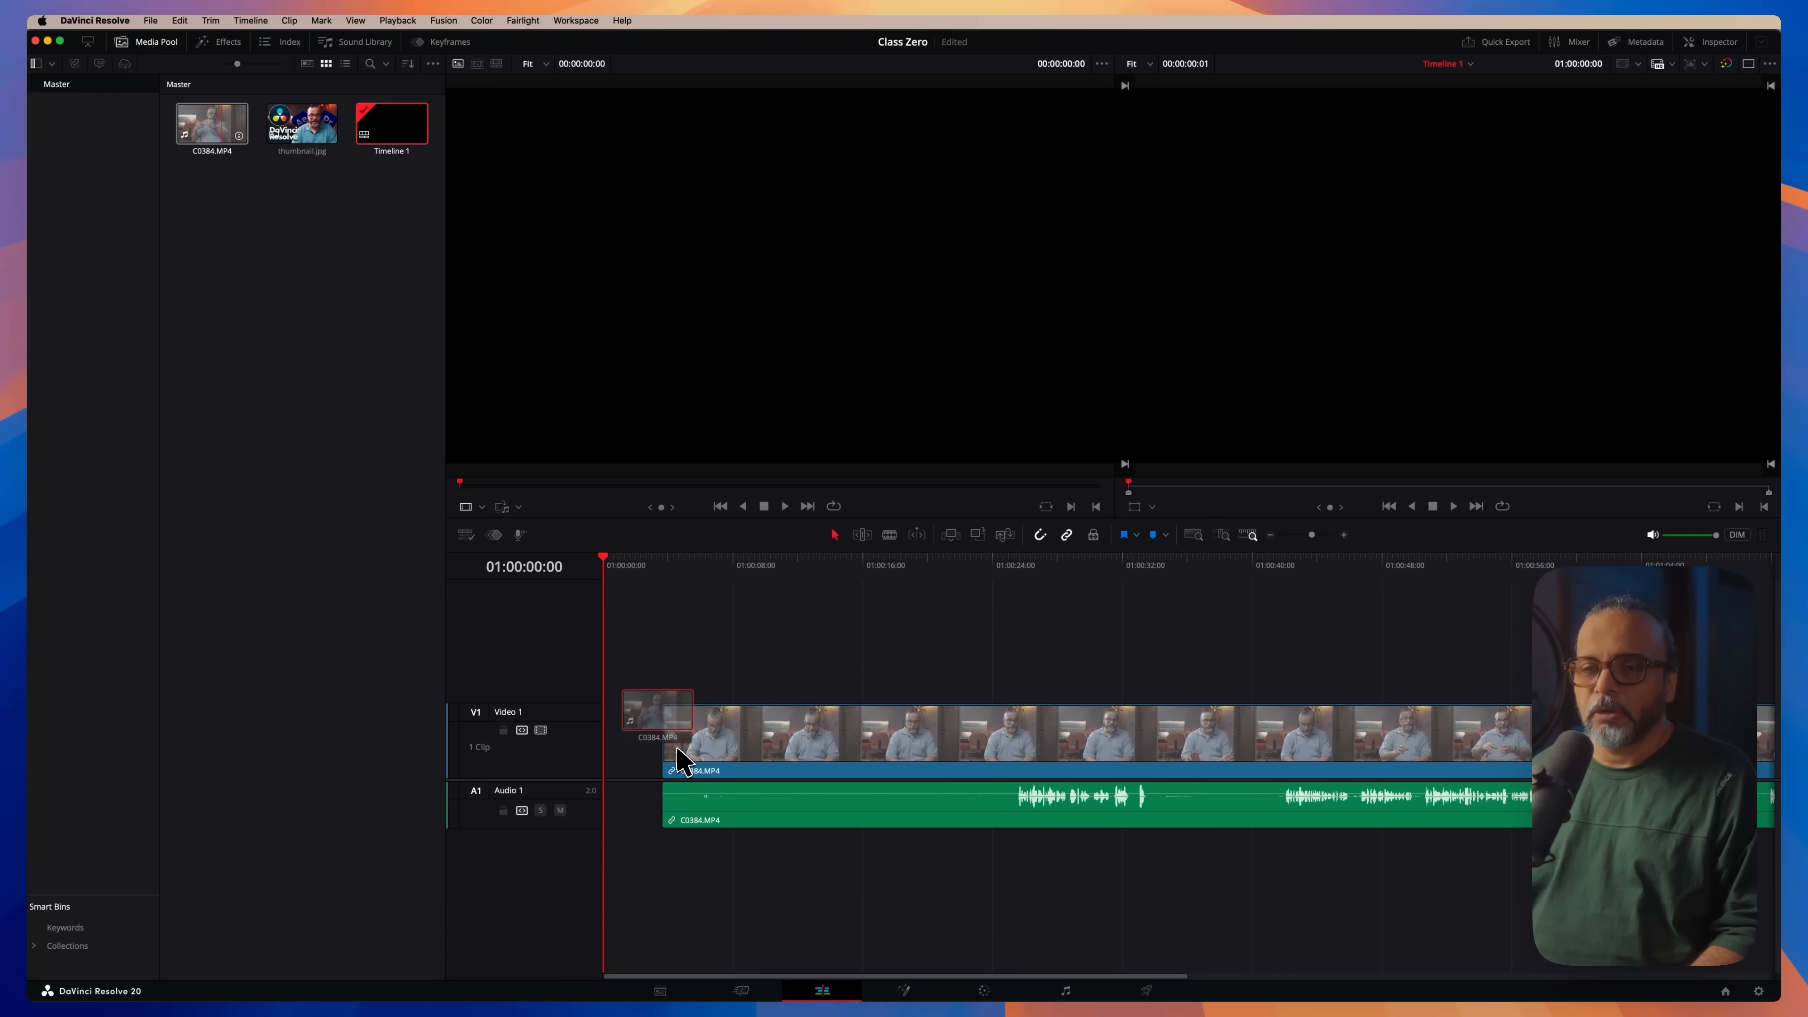
{"action": "left_click_drag", "start_coordinate": [1053, 746], "coordinate": [987, 765]}
{"action": "left_click_drag", "start_coordinate": [640, 762], "coordinate": [597, 749]}
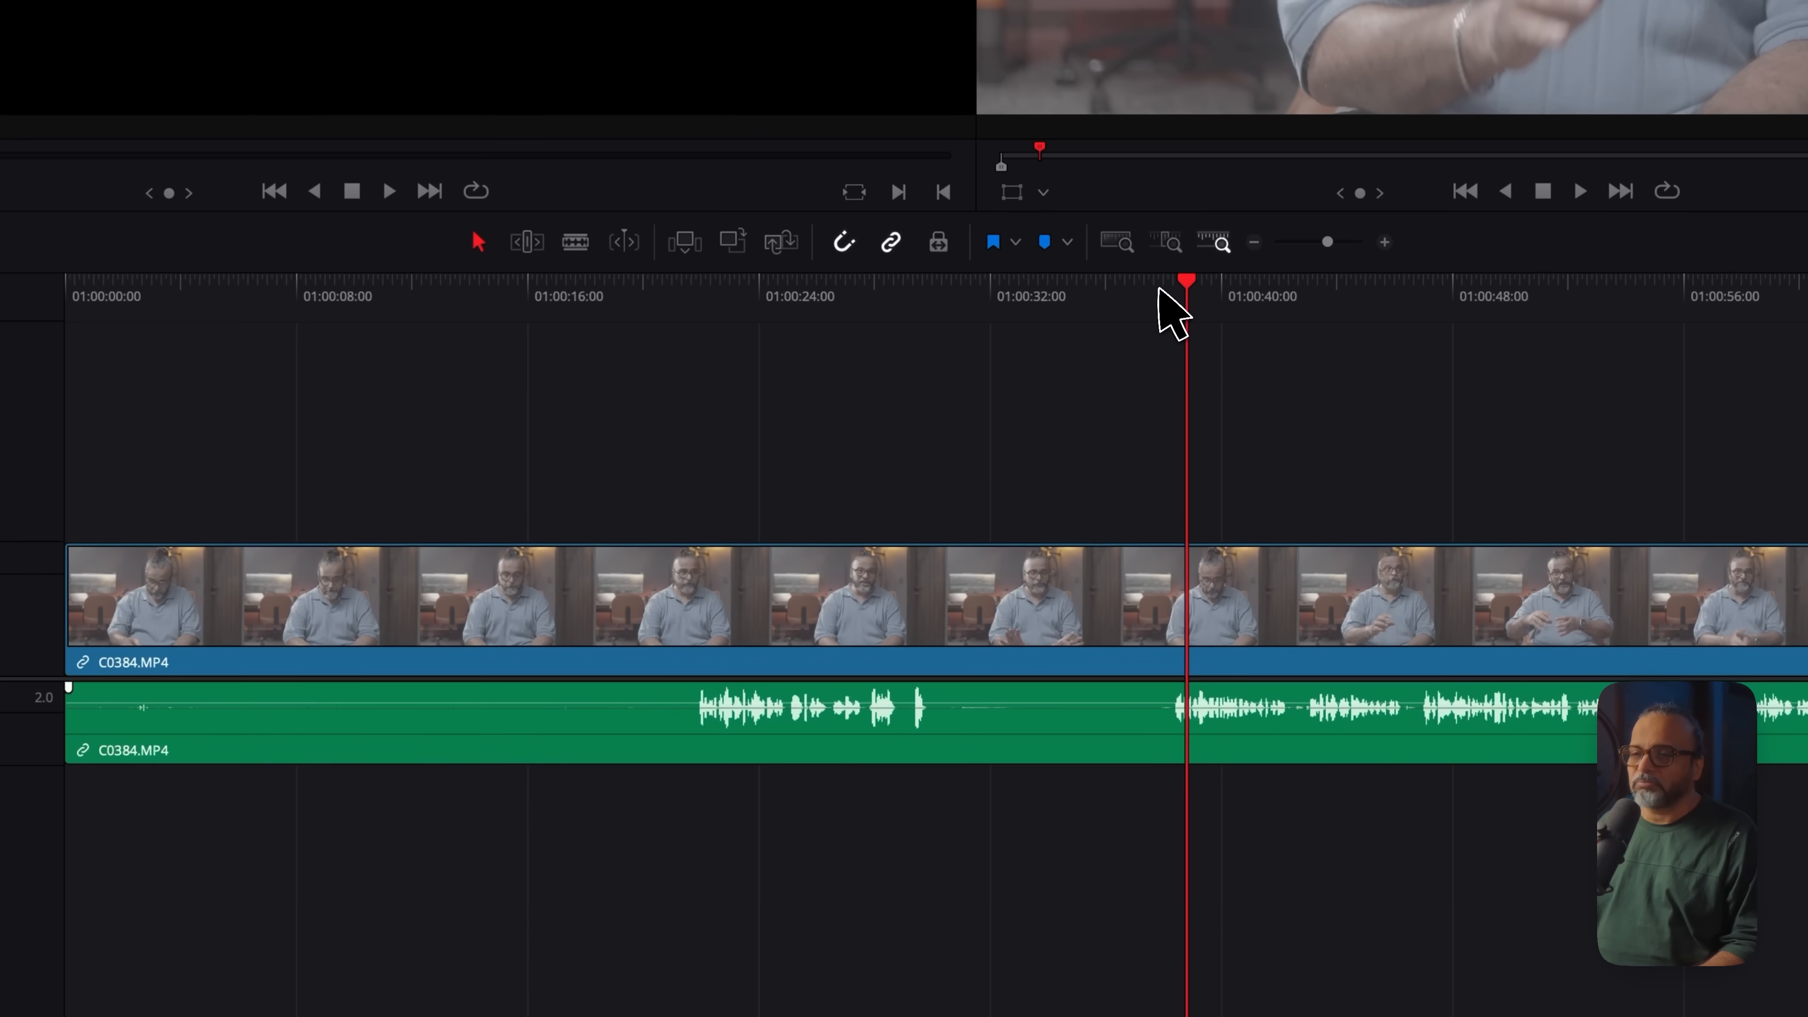
- Split C0384.MP4 at 01:00:38:05 with the Blade tool, just before the second stretch of speech
{"action": "key", "text": "j"}
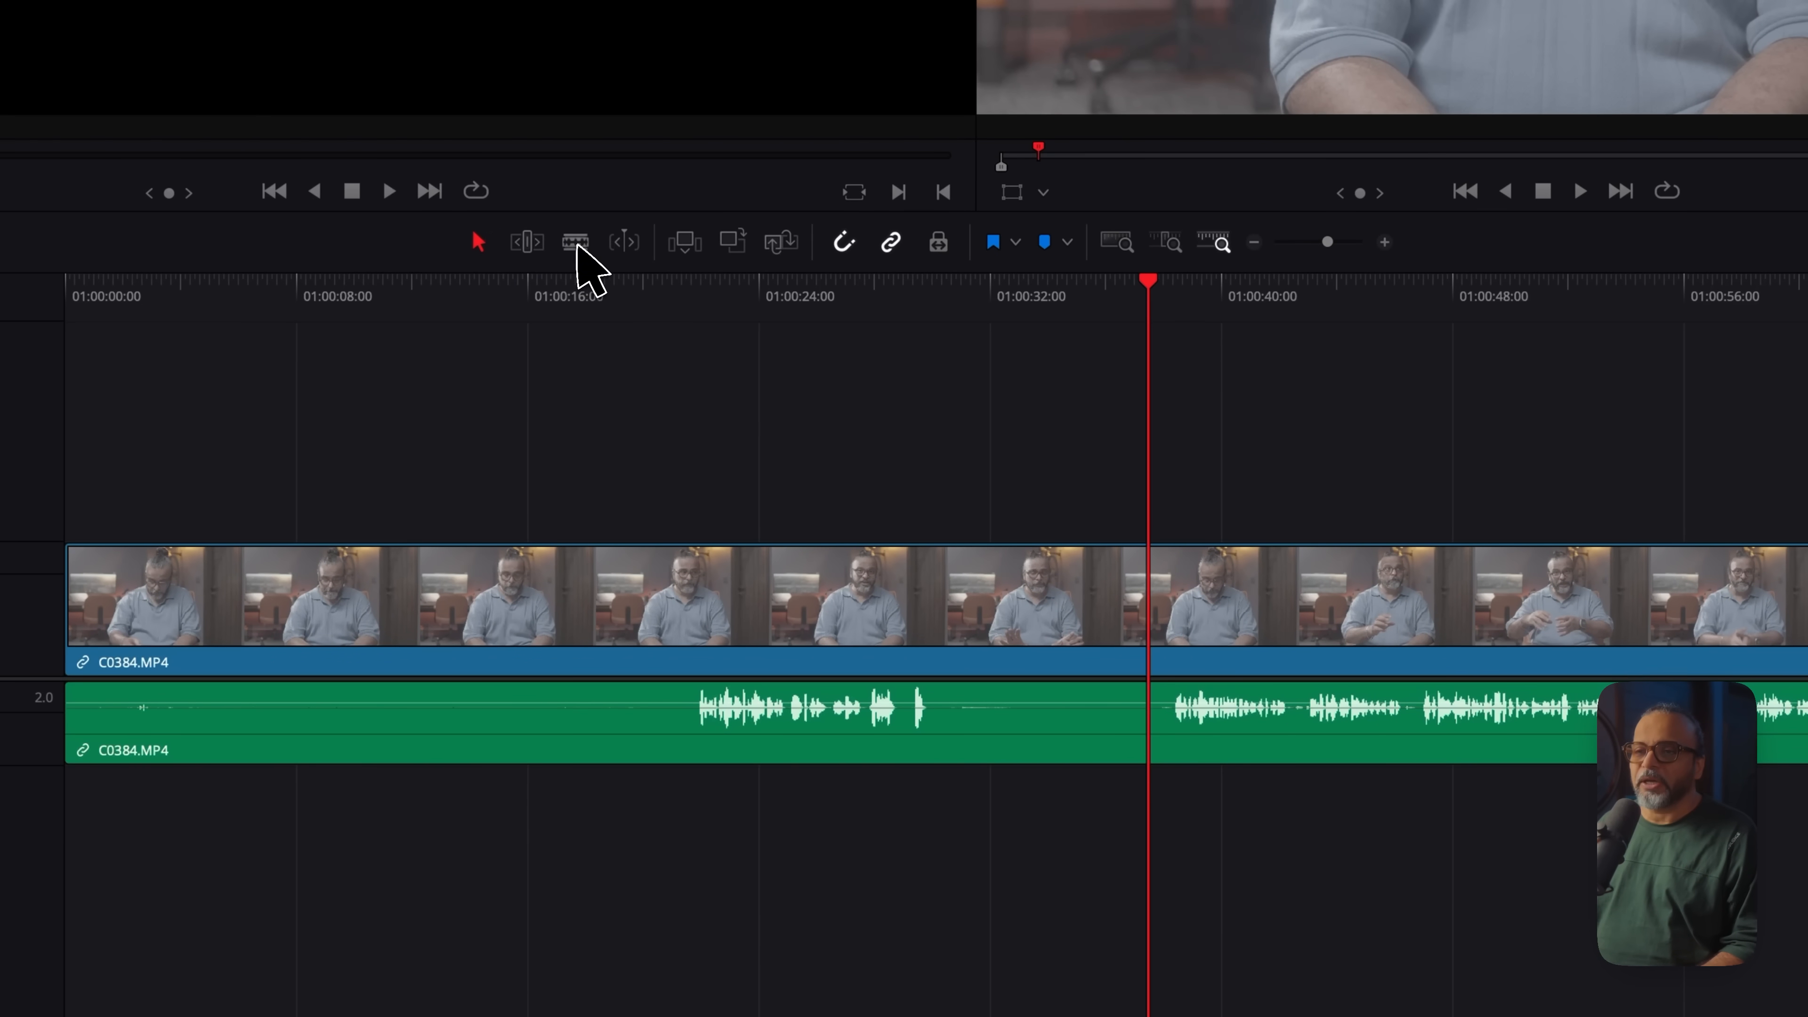
{"action": "left_click", "coordinate": [576, 244]}
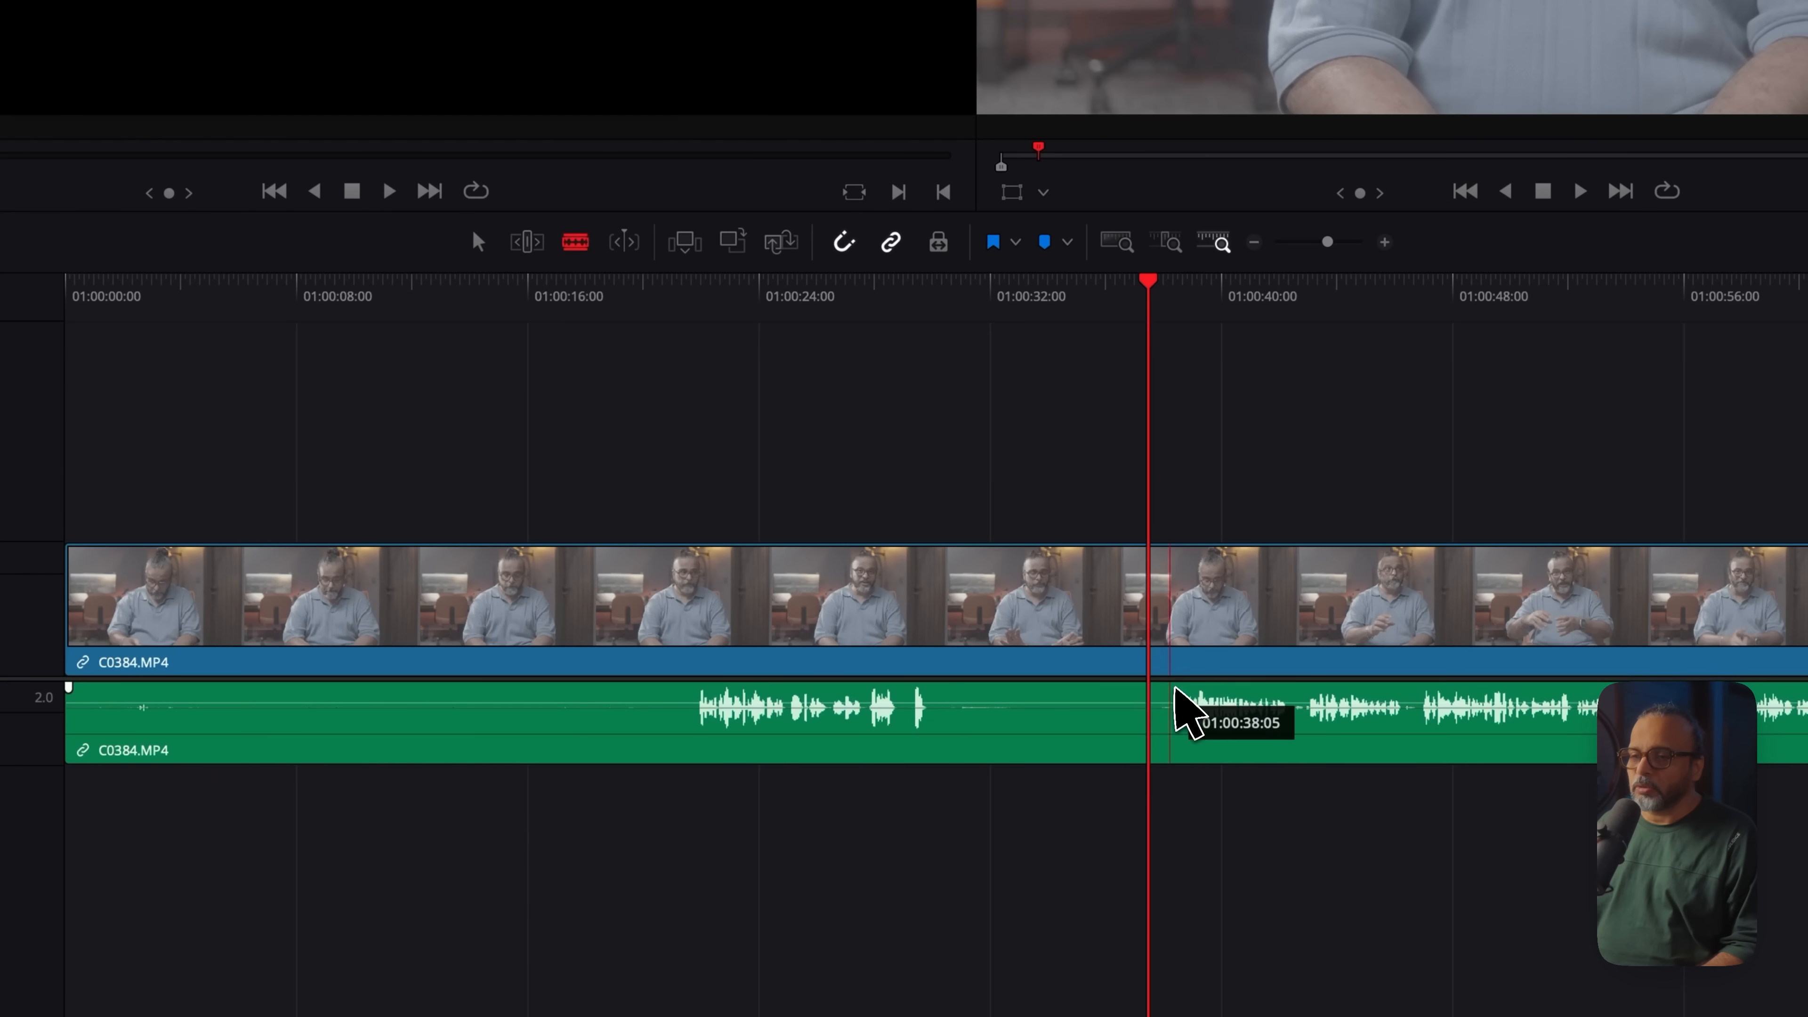
{"action": "left_click", "coordinate": [1171, 706]}
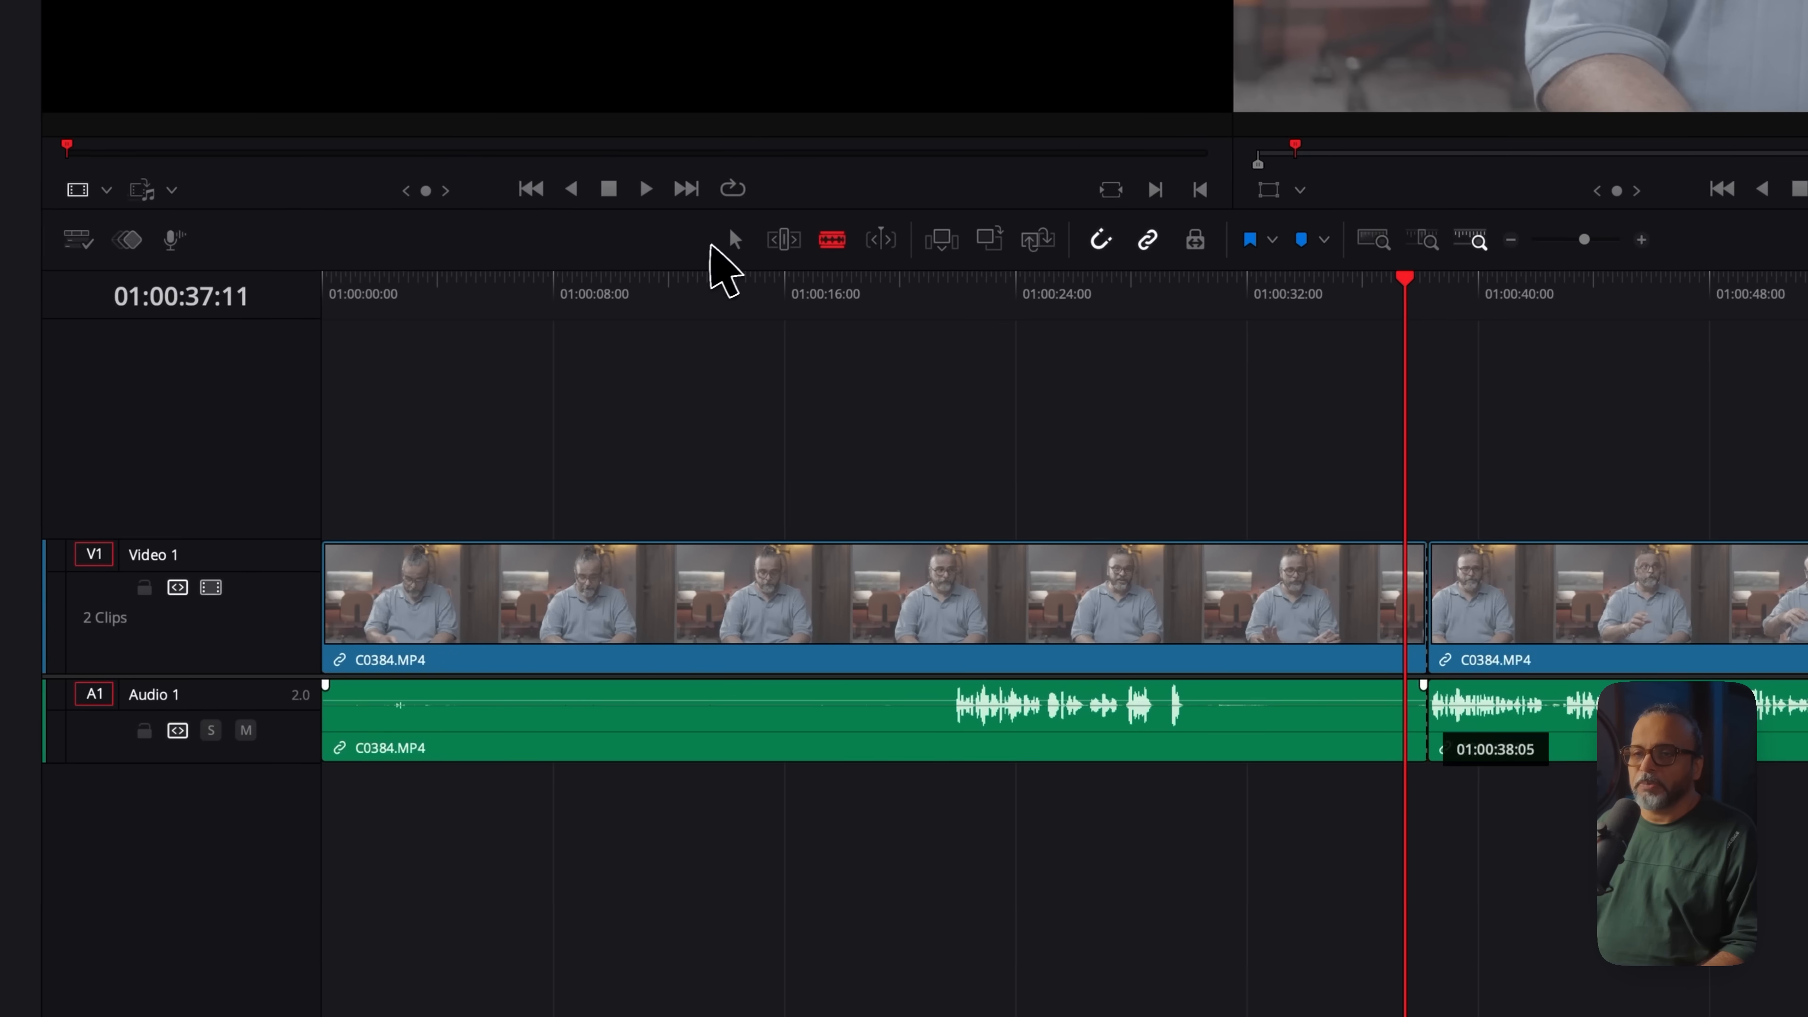
- Delete the segment before the cut without closing its gap, and undo the deletion
{"action": "key", "text": "a"}
{"action": "left_click", "coordinate": [788, 580]}
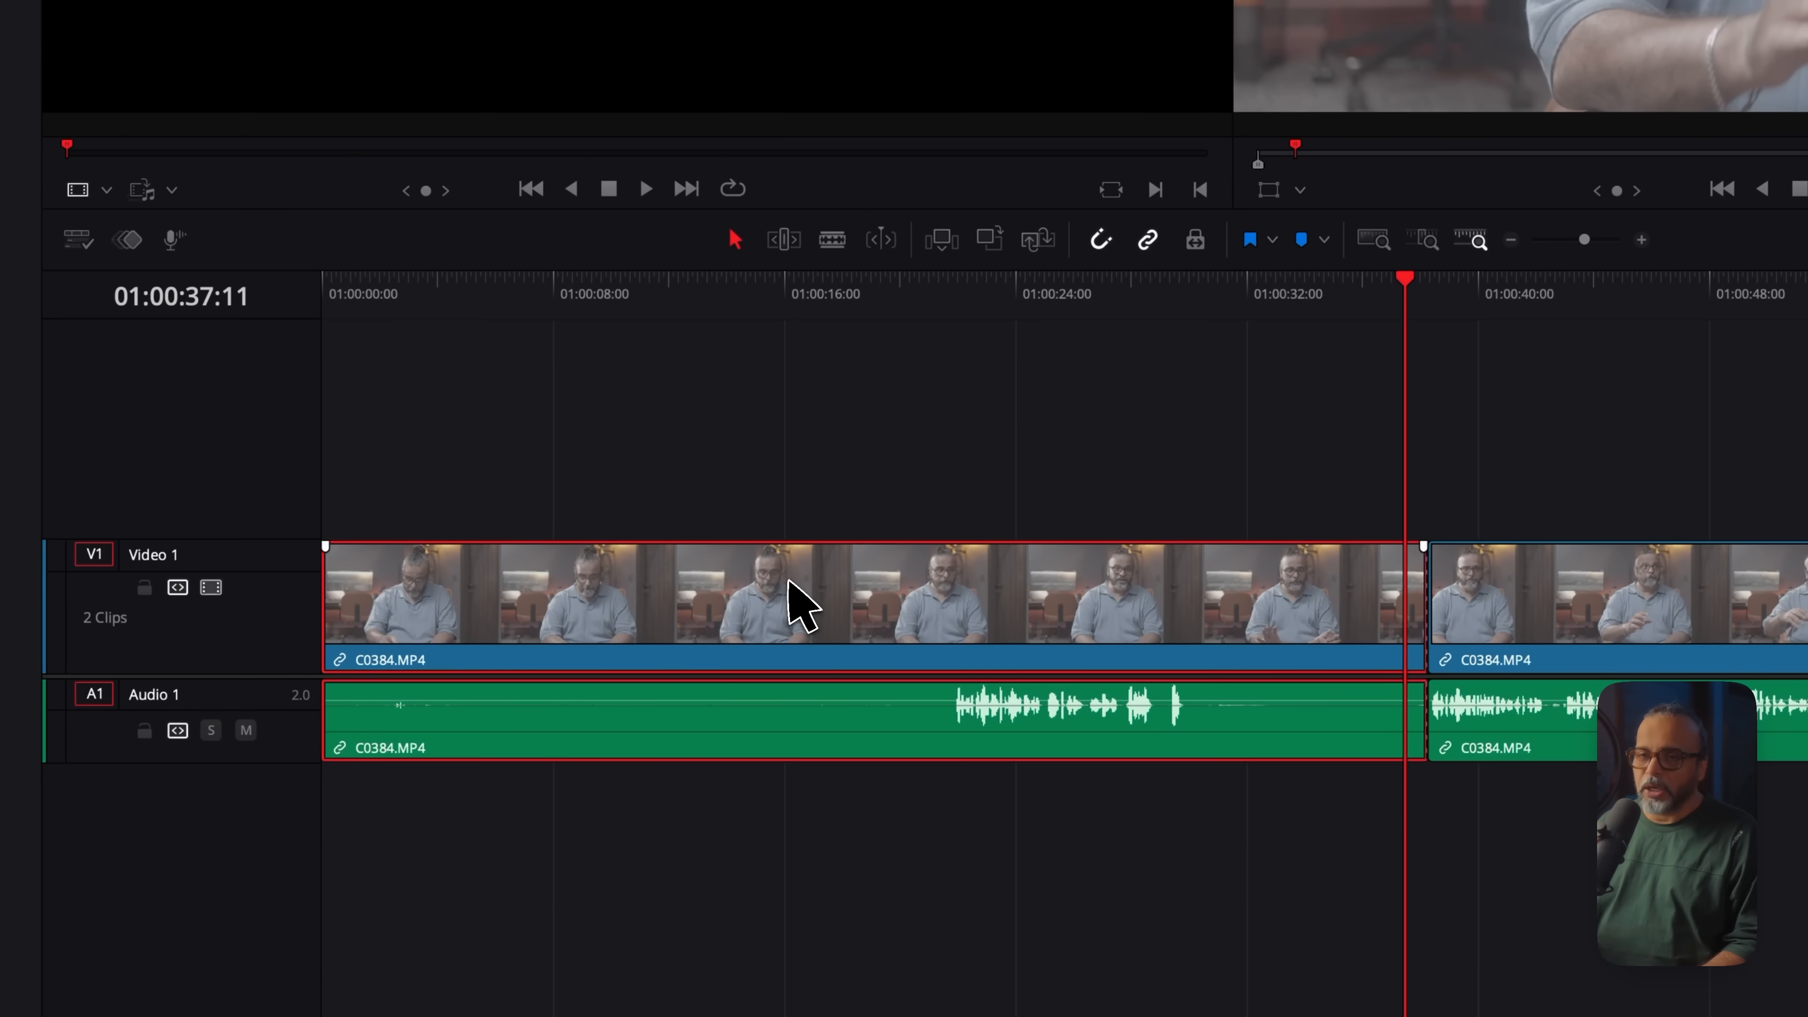
{"action": "key", "text": "BackSpace"}
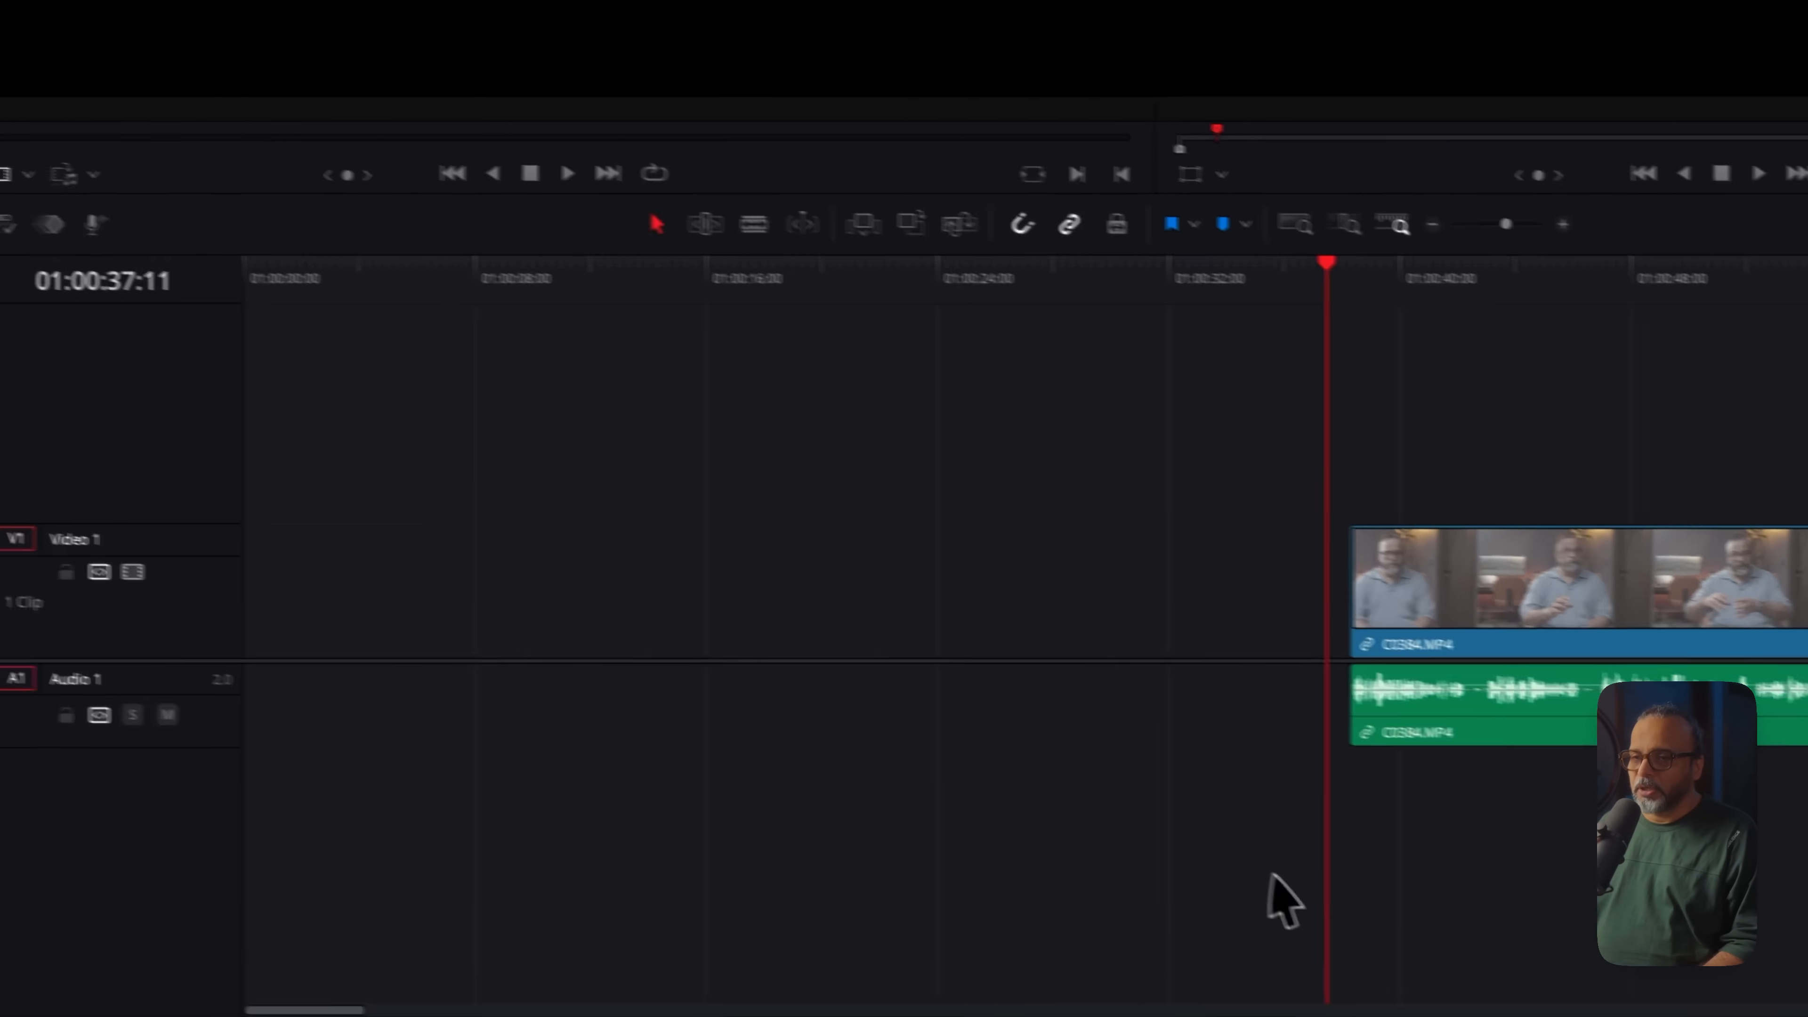
{"action": "key", "text": "ctrl+z"}
- Ripple delete the segment before the cut and undo the deletion
{"action": "left_click", "coordinate": [972, 583]}
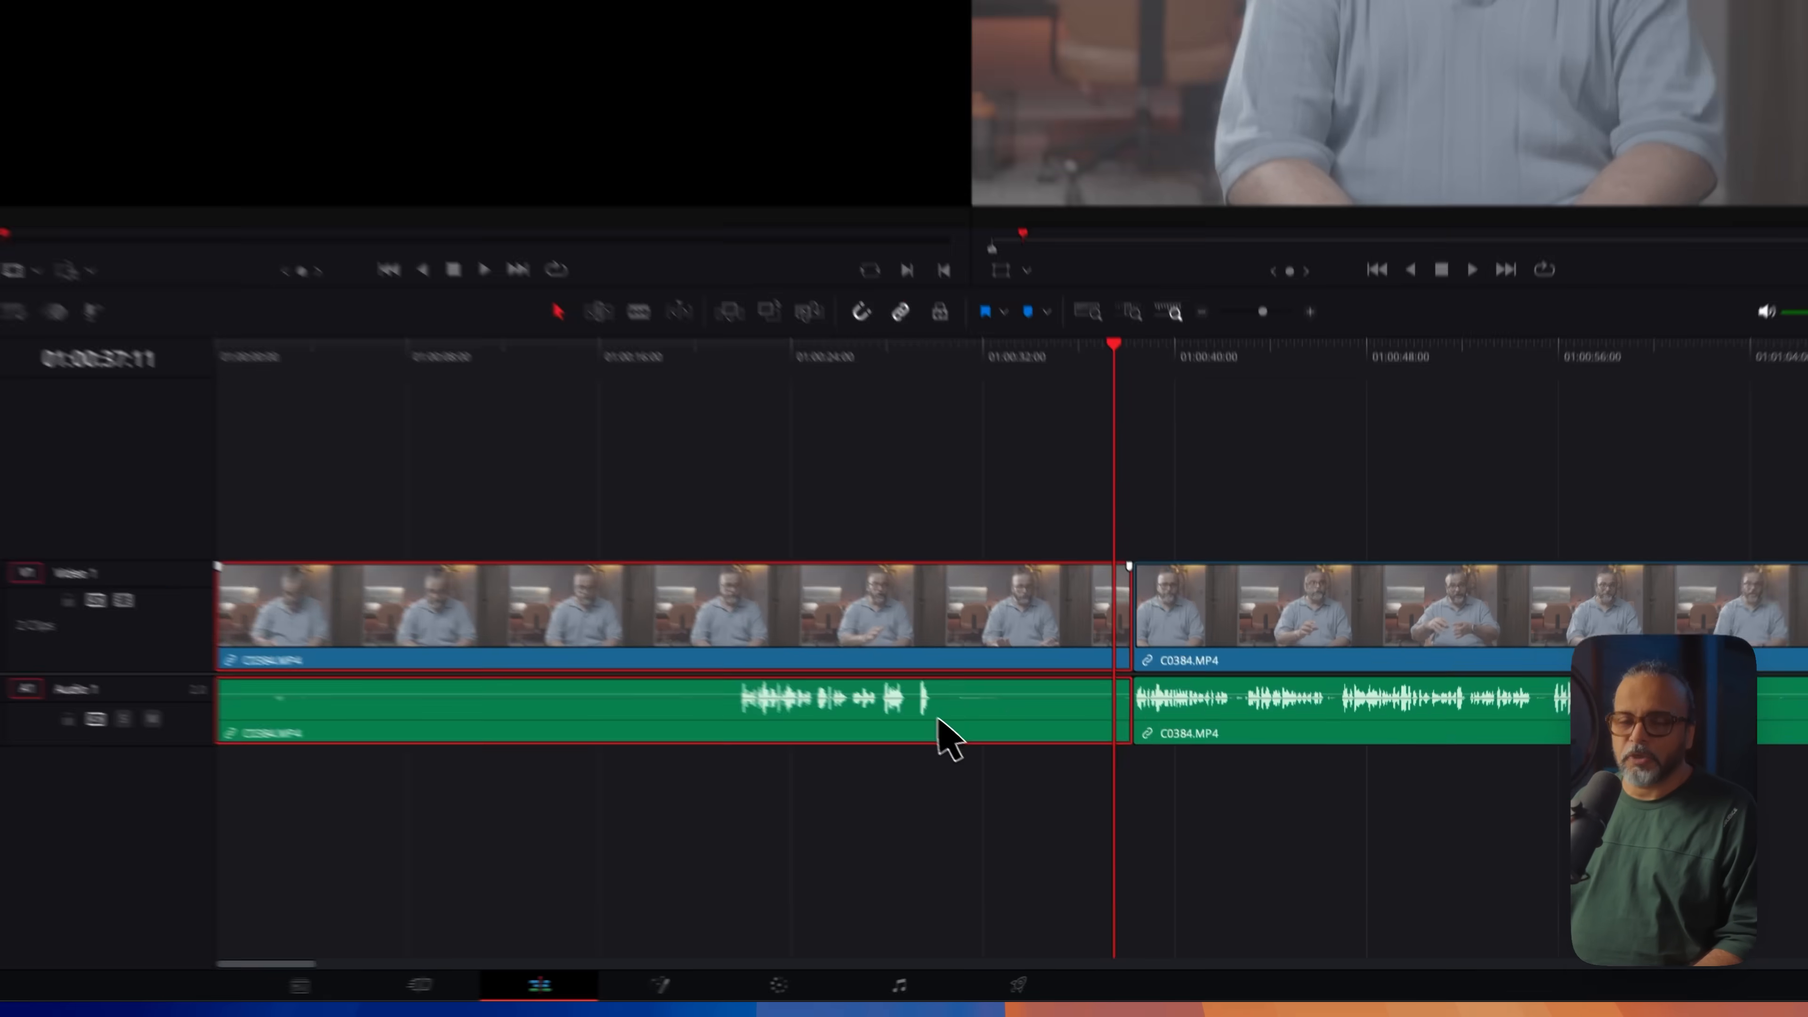
{"action": "key", "text": "Delete"}
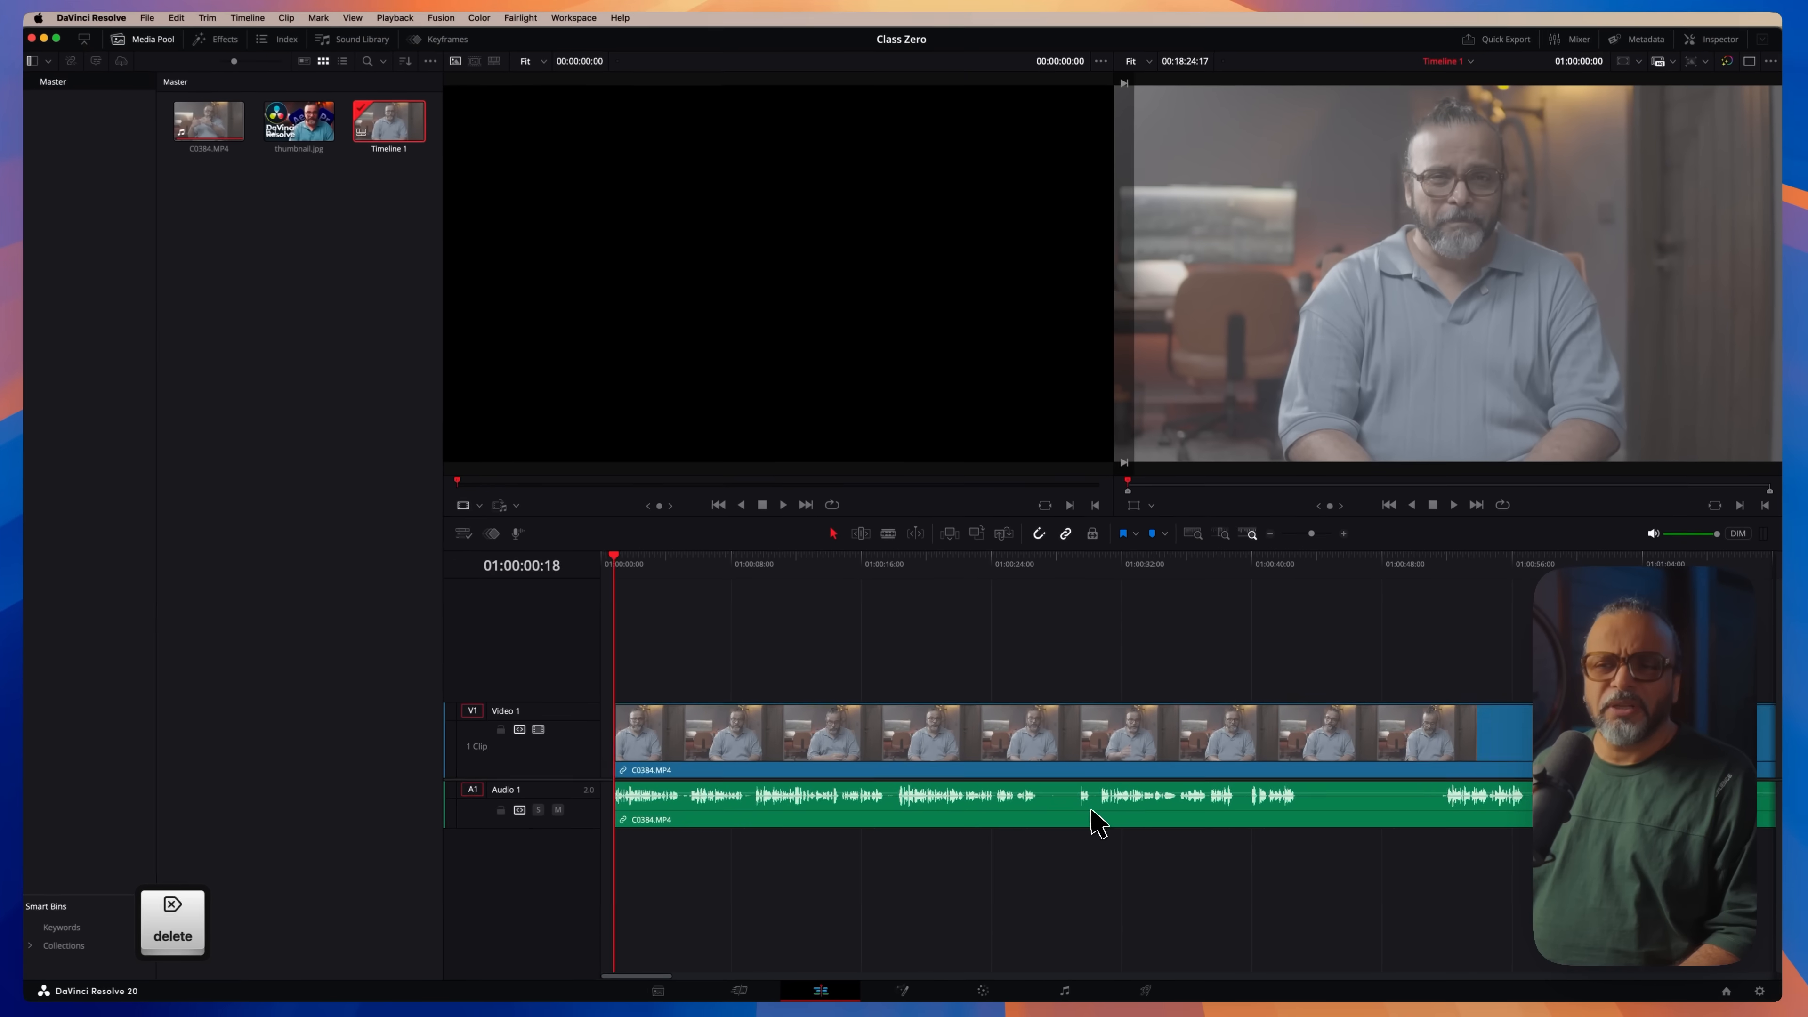
{"action": "key", "text": "ctrl+z"}
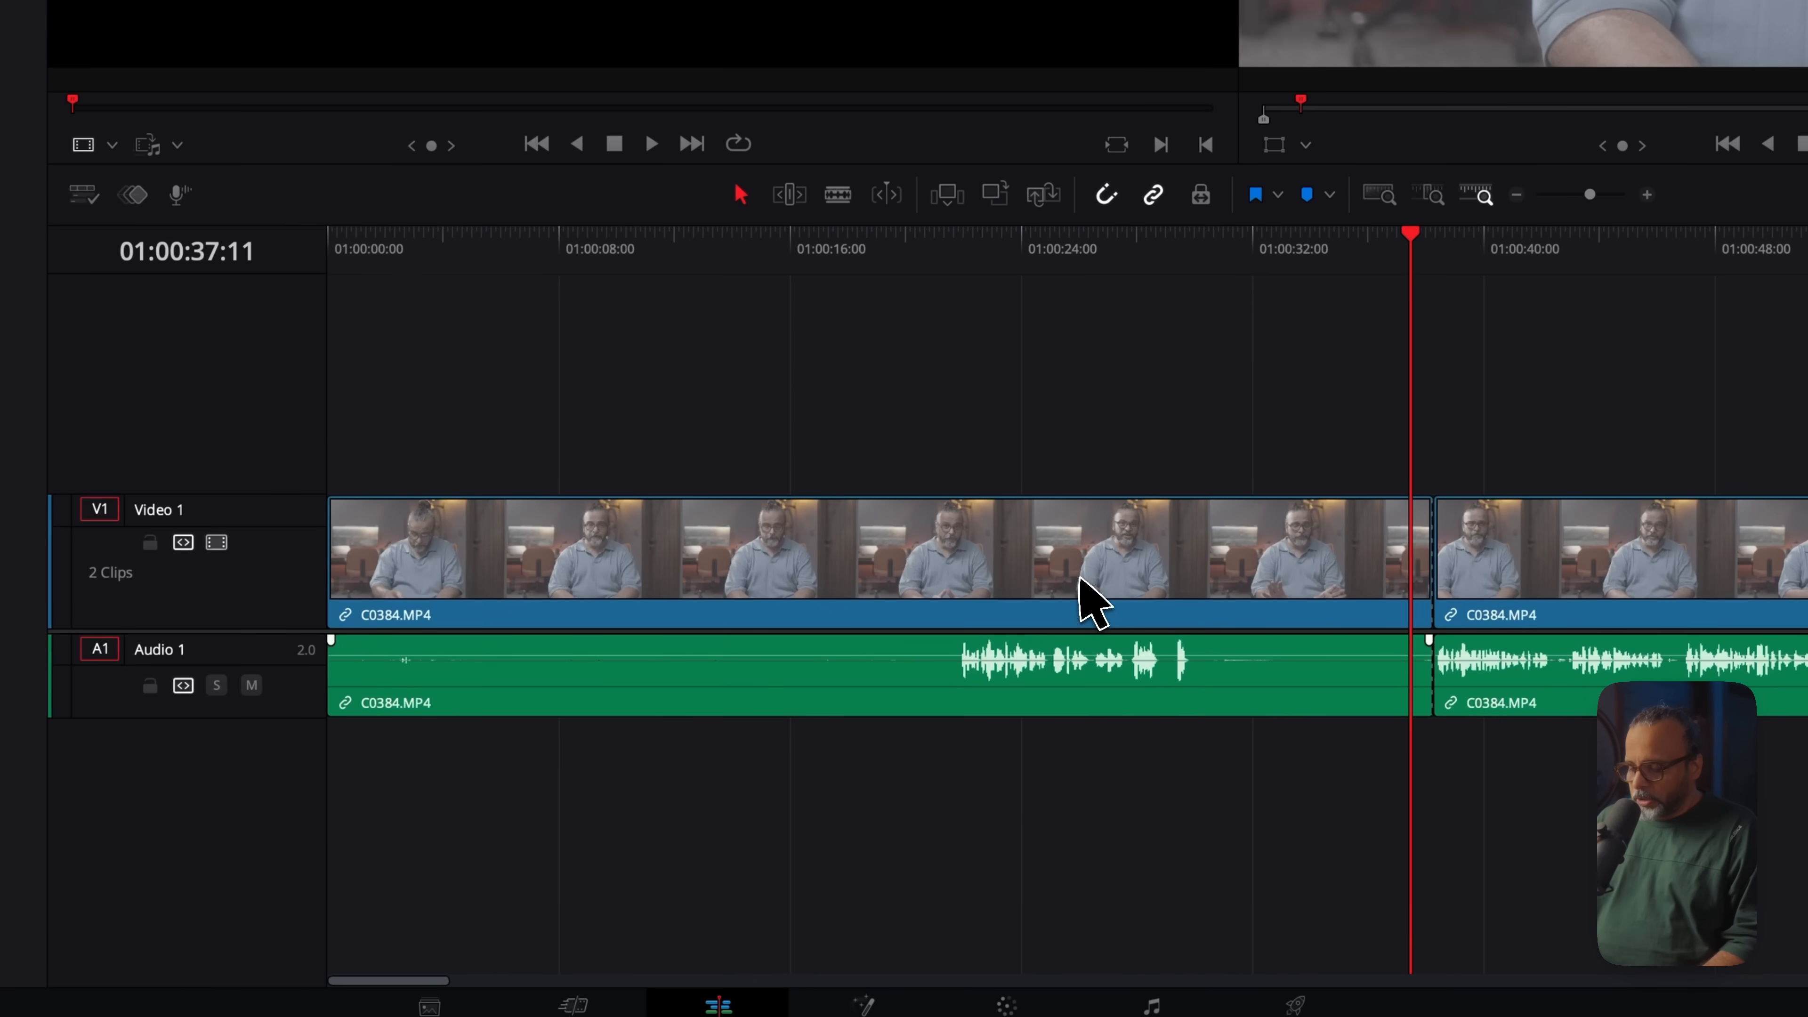
- Remove the segment before the cut with its gap closed, and play the trimmed timeline from the start
{"action": "left_click", "coordinate": [1093, 601]}
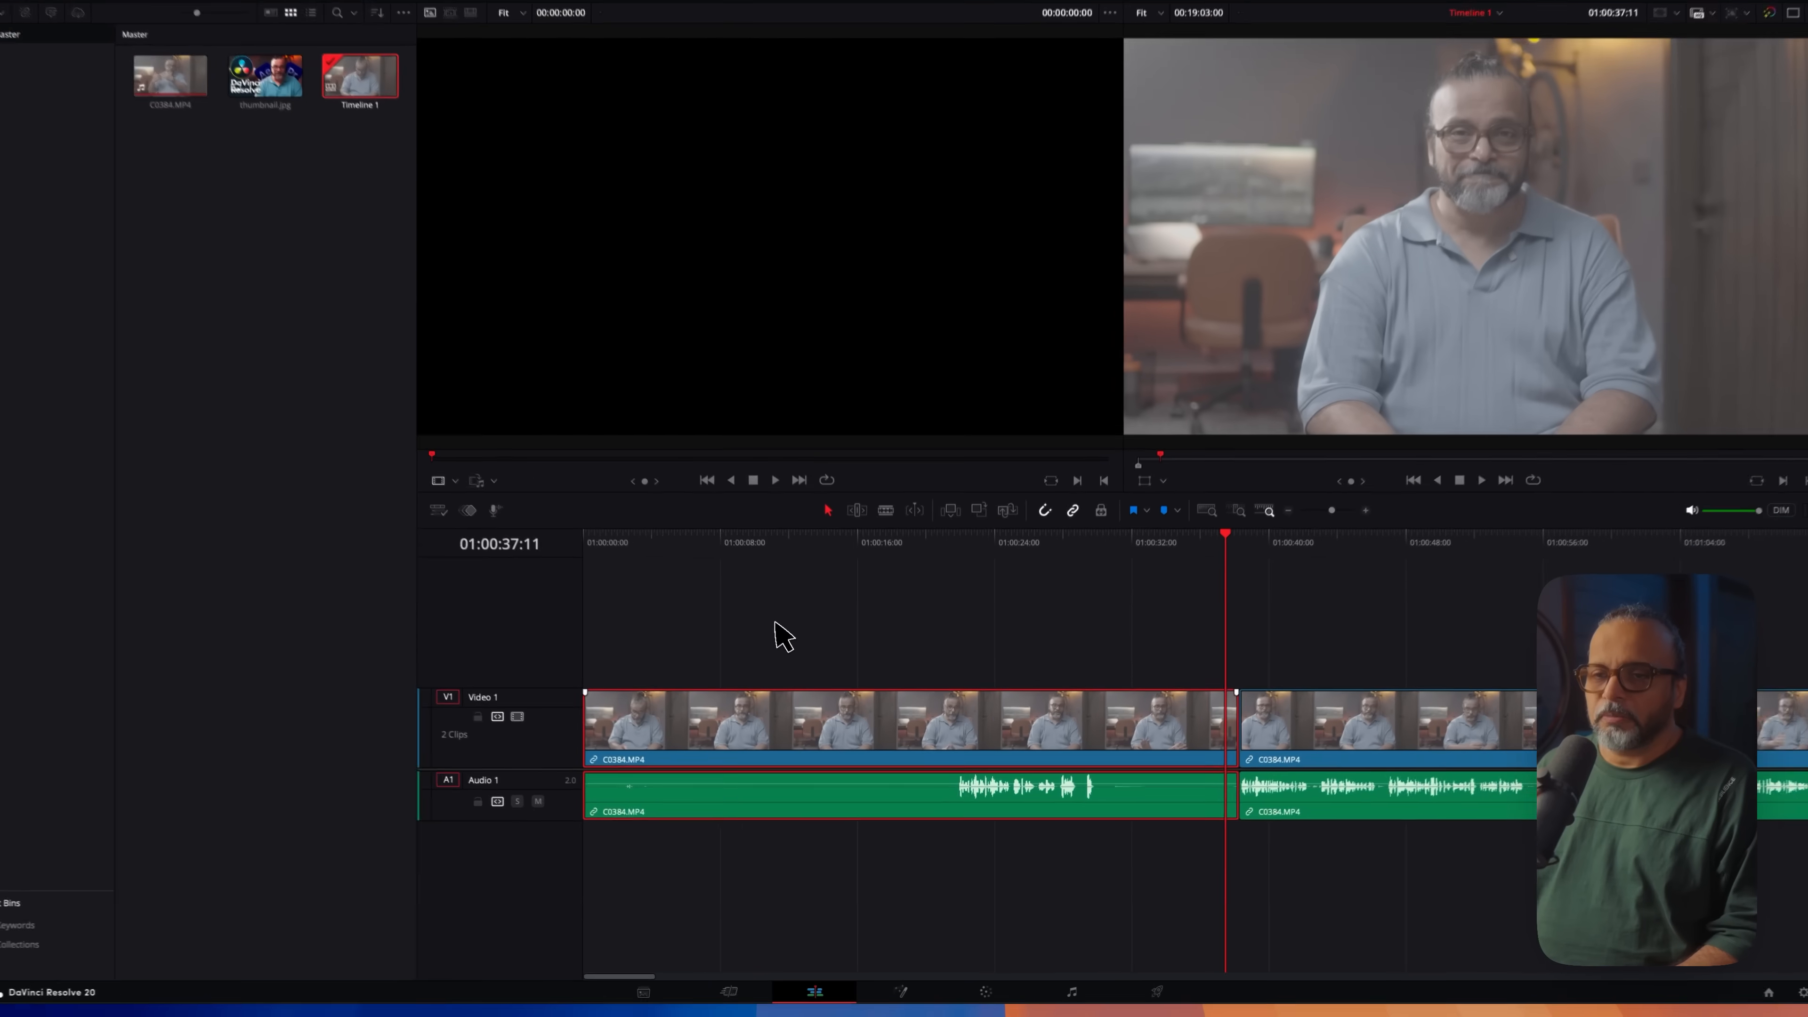
{"action": "key", "text": "BackSpace"}
{"action": "key", "text": "space"}
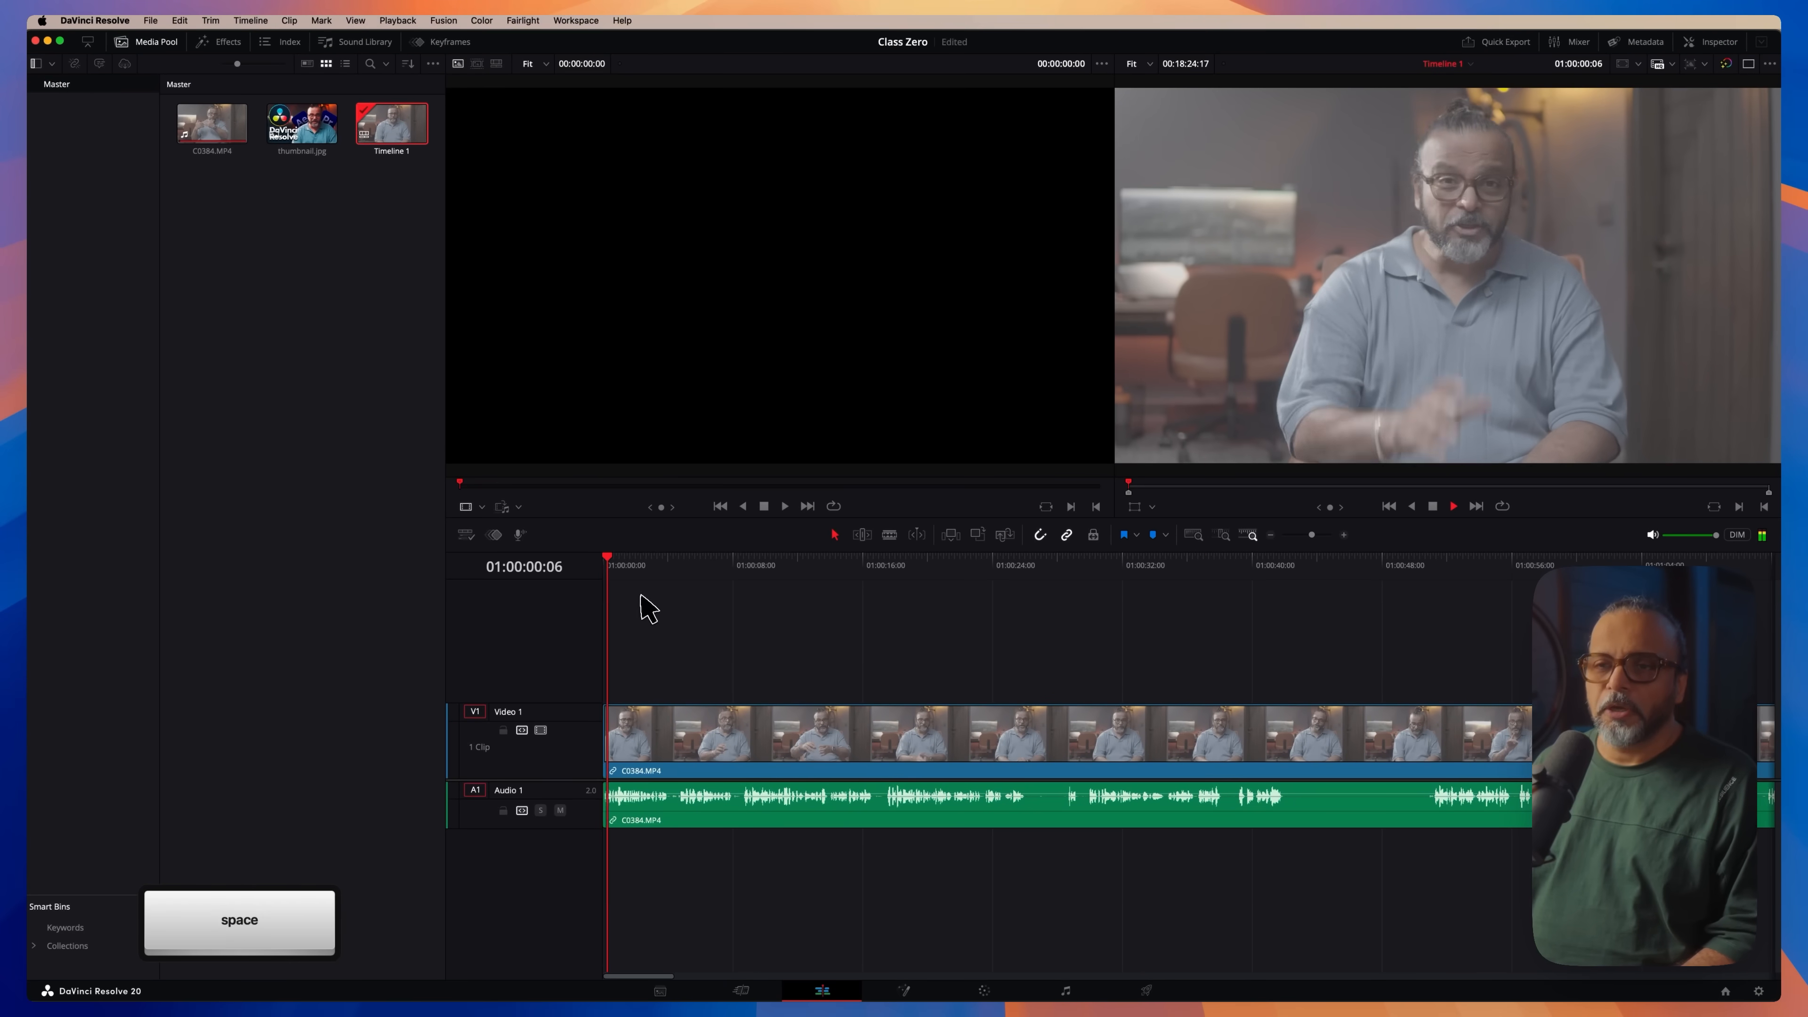
{"action": "key", "text": "space"}
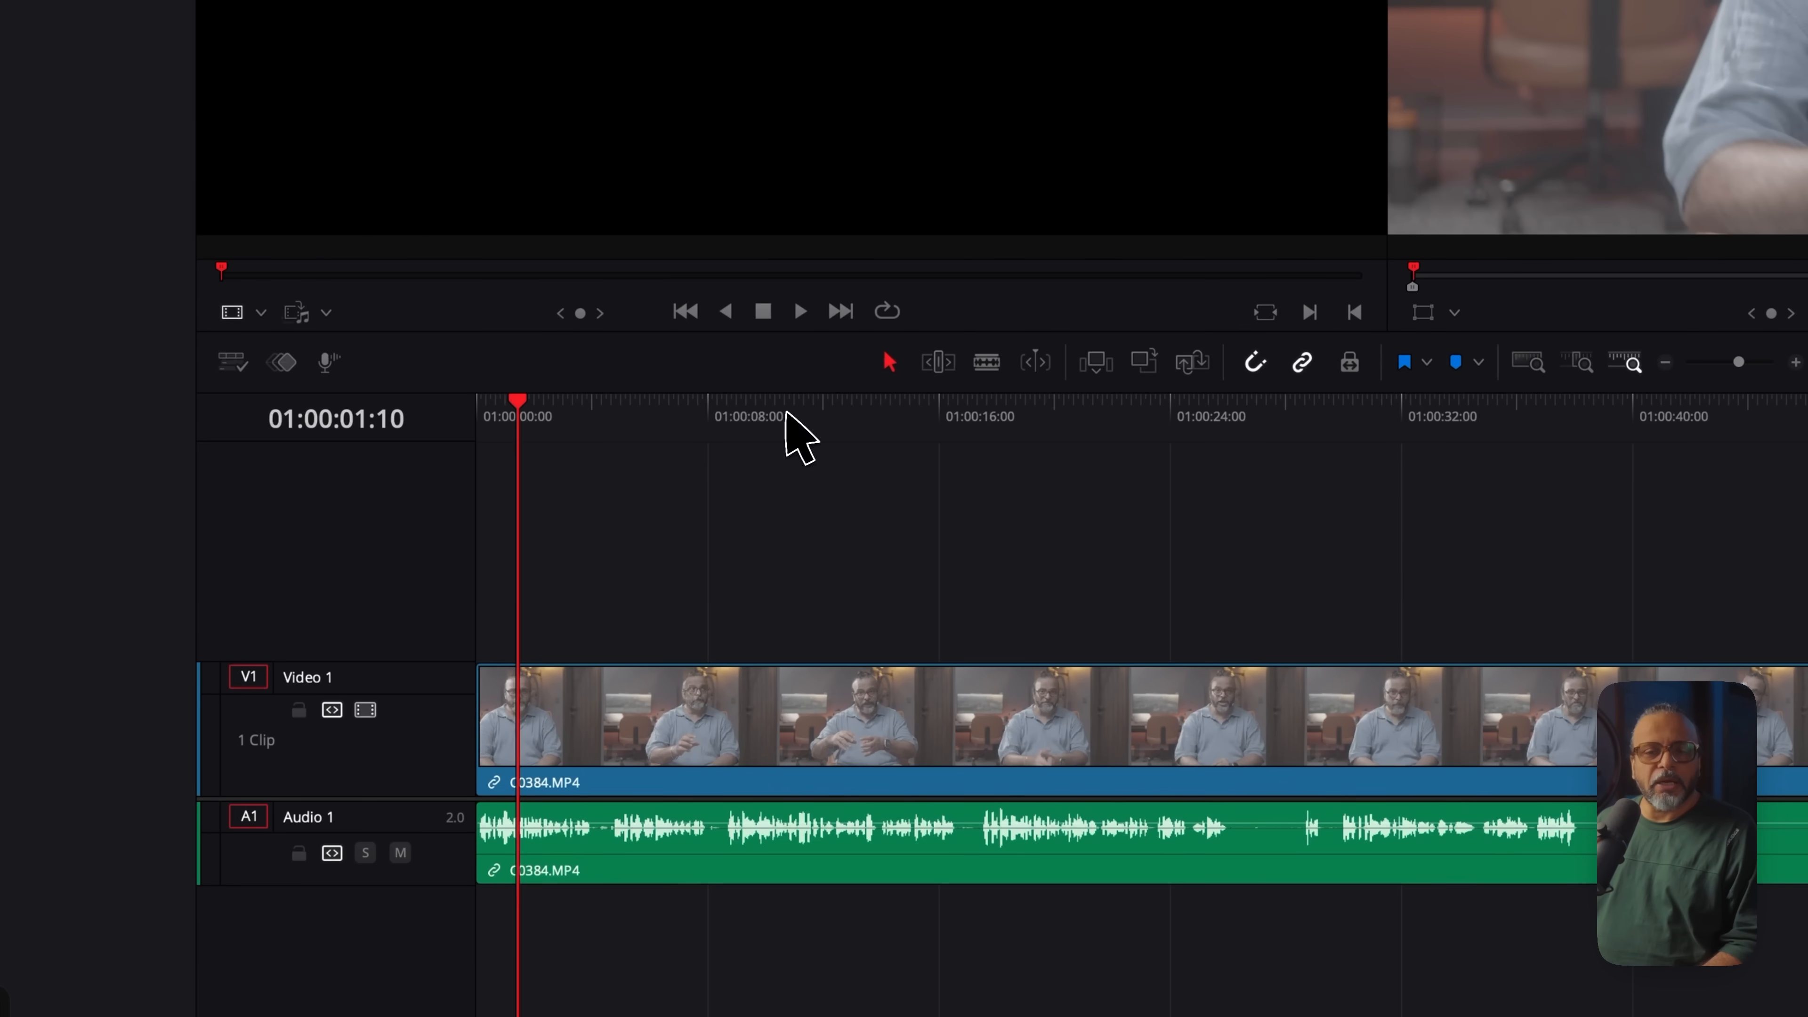
{"action": "key", "text": "space"}
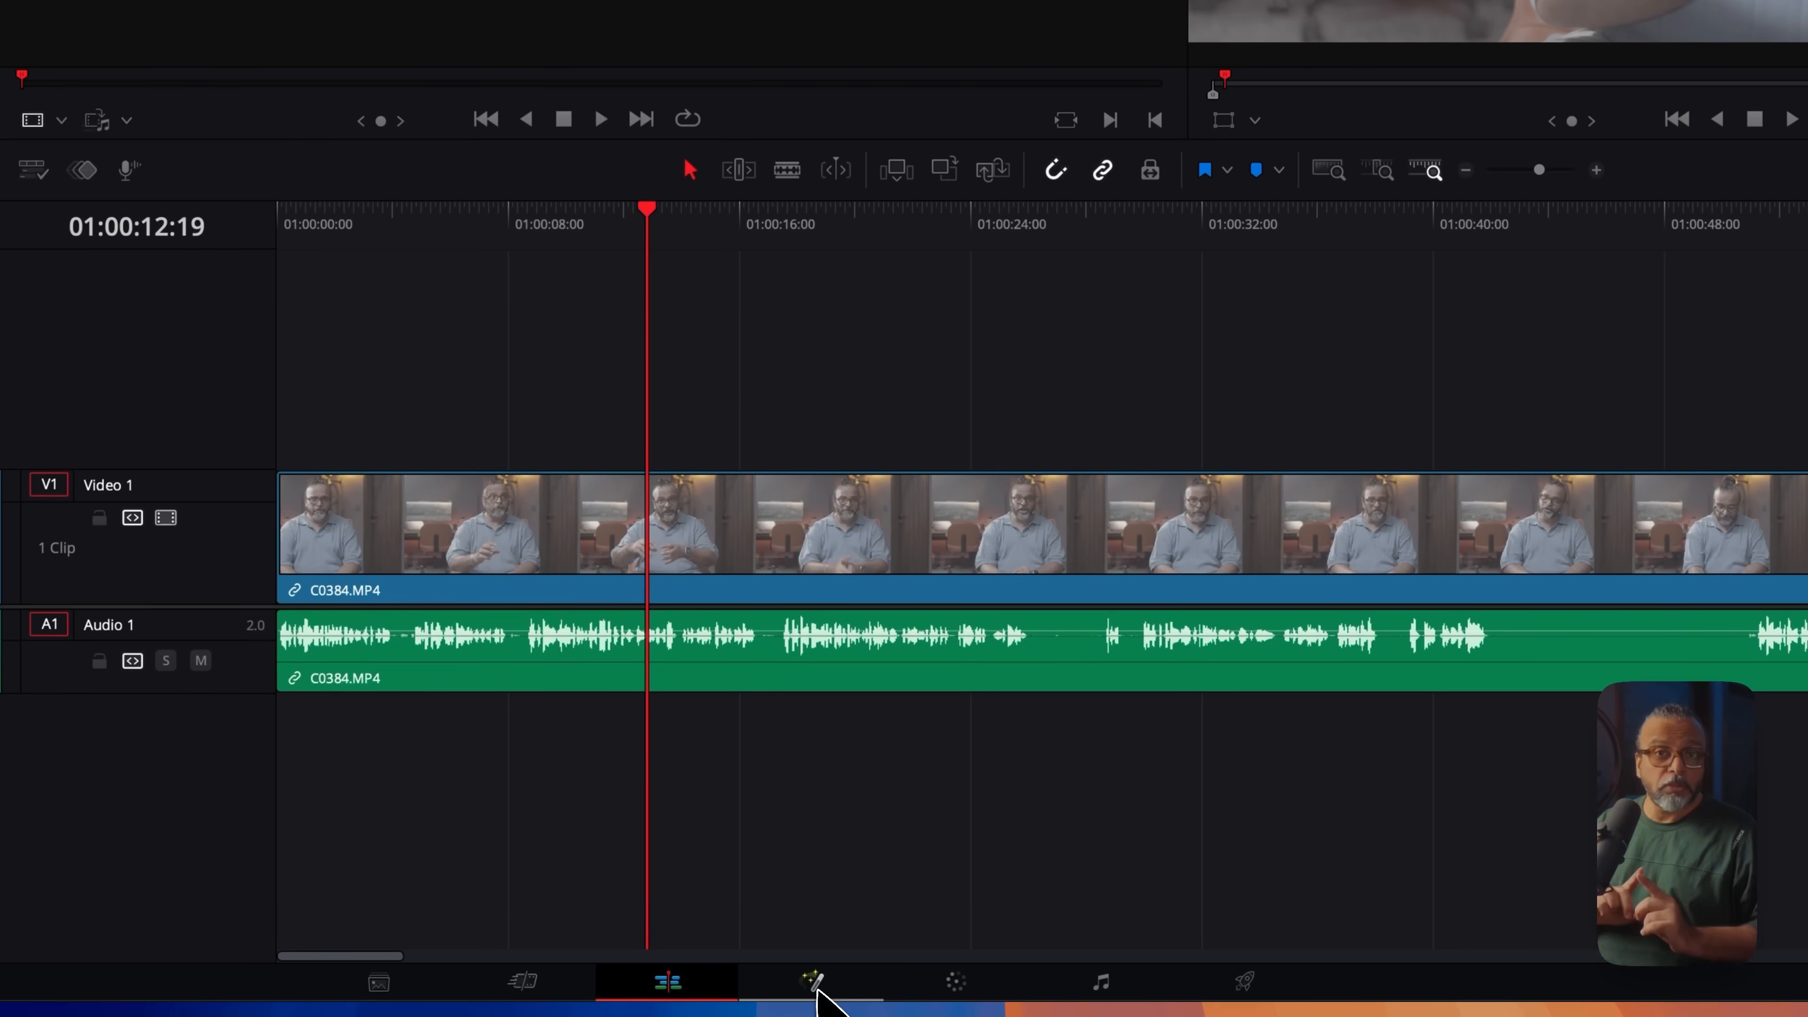
- Tour the Fusion, Color, Fairlight and Deliver pages with the trimmed clip, repositioning node 01 on the Color page
{"action": "left_click", "coordinate": [813, 984]}
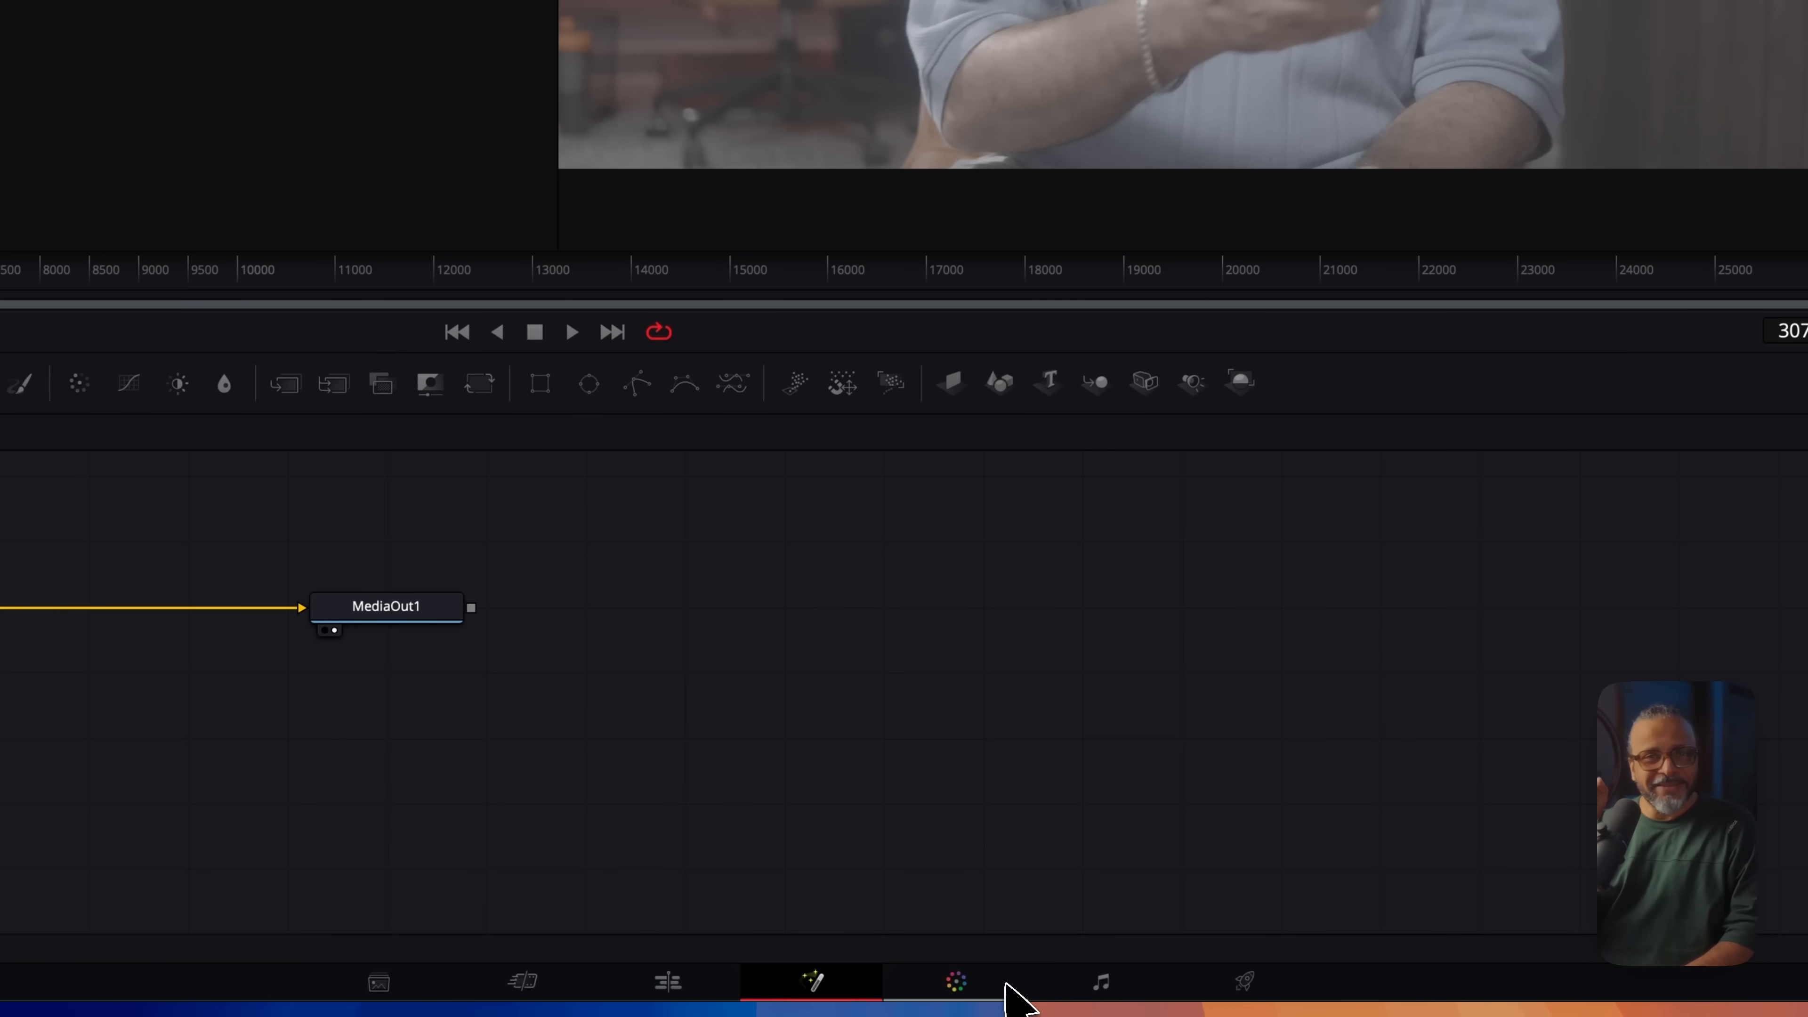
{"action": "left_click", "coordinate": [1006, 984]}
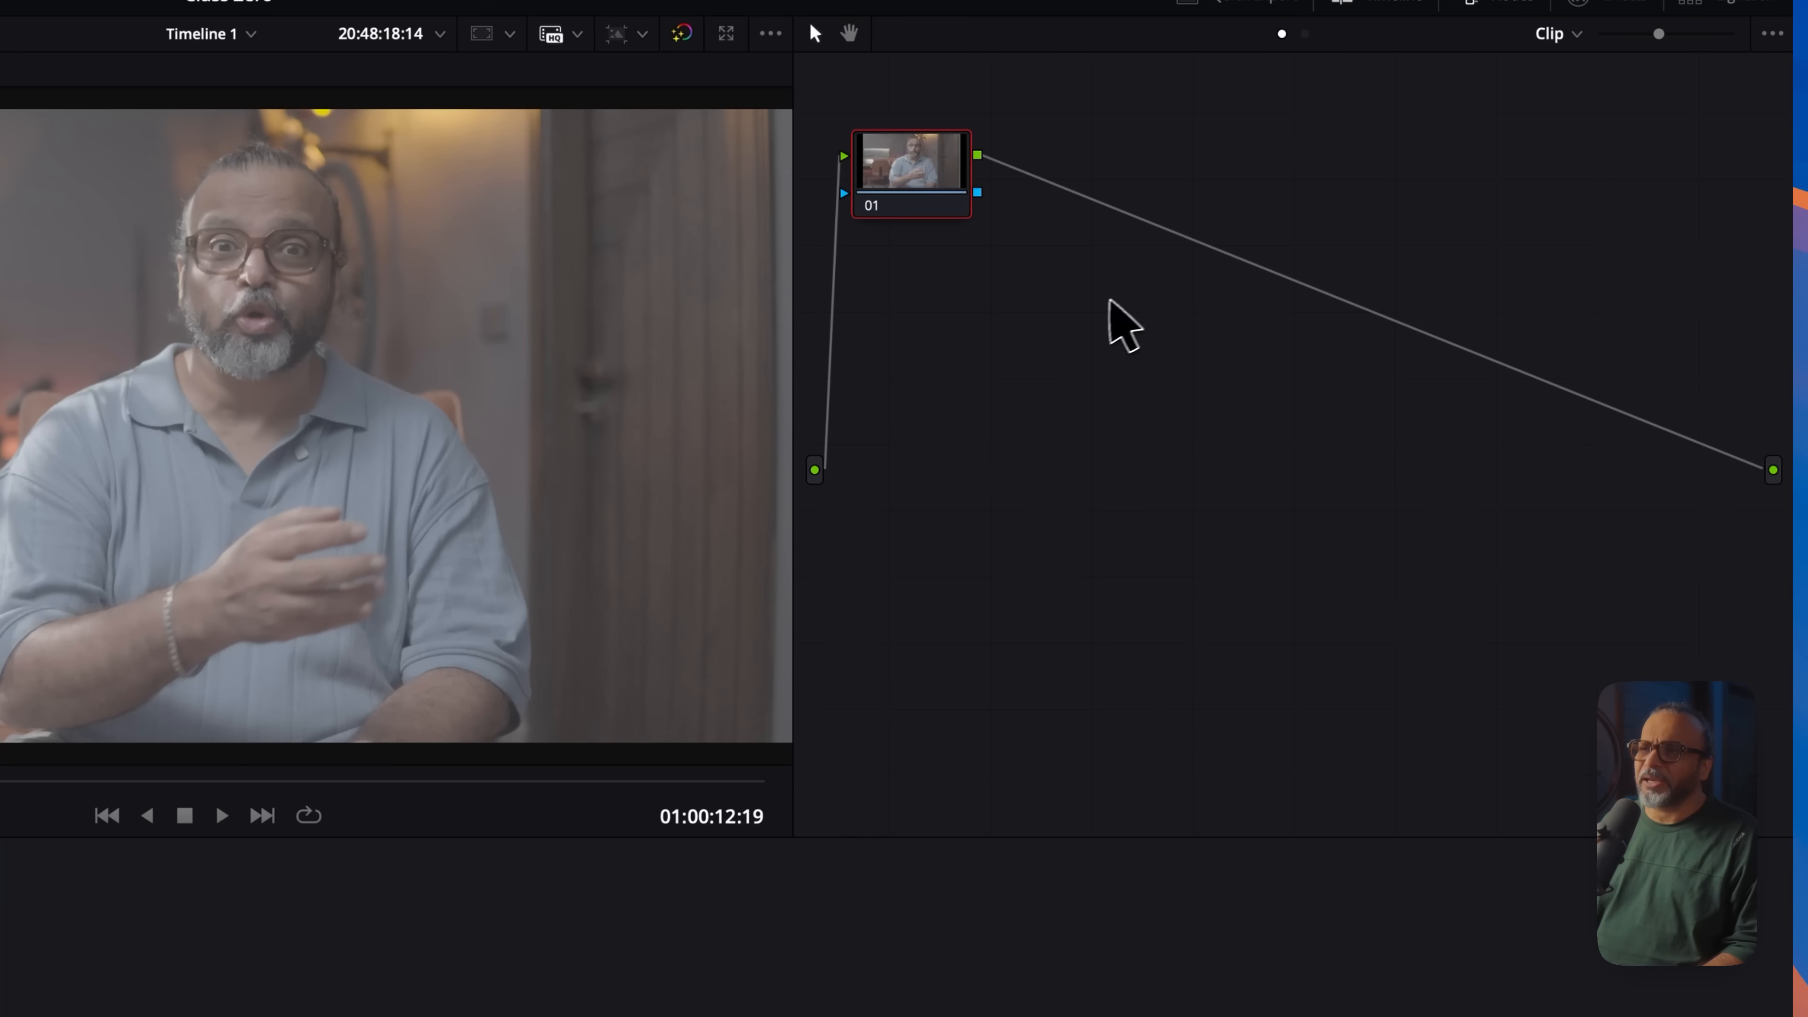
{"action": "left_click_drag", "start_coordinate": [912, 173], "coordinate": [1128, 336]}
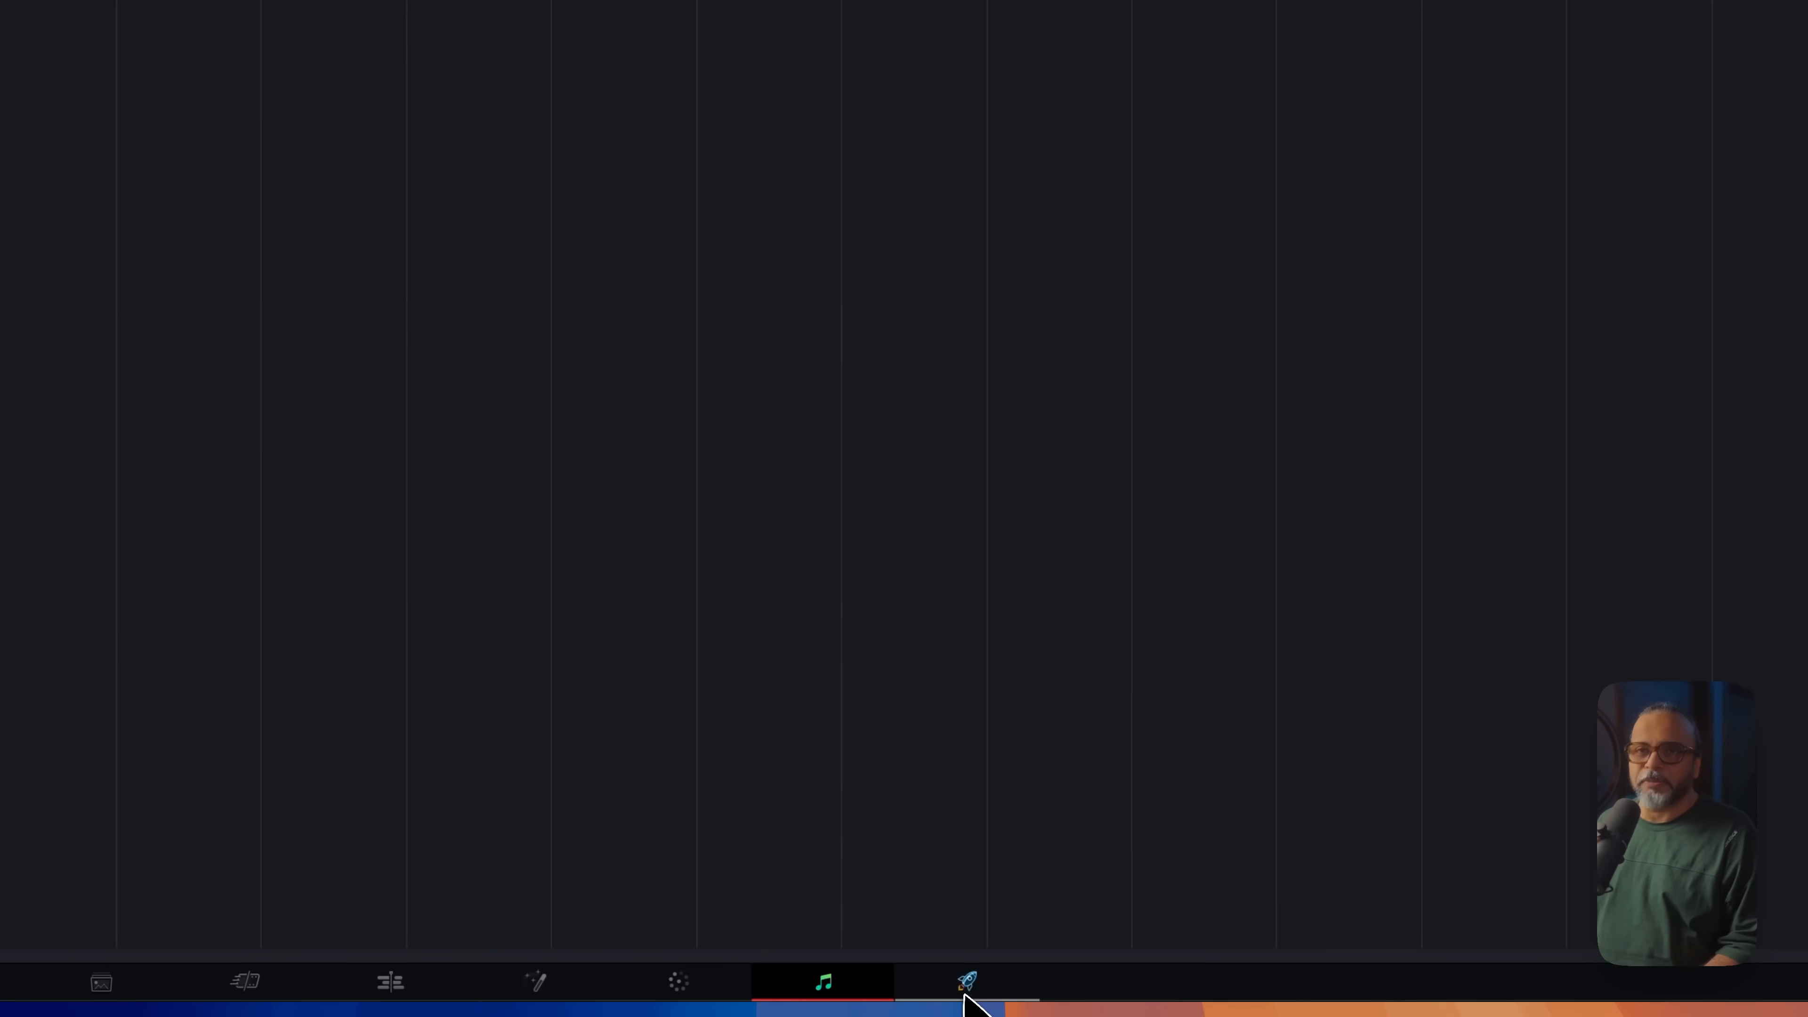
{"action": "left_click", "coordinate": [965, 997]}
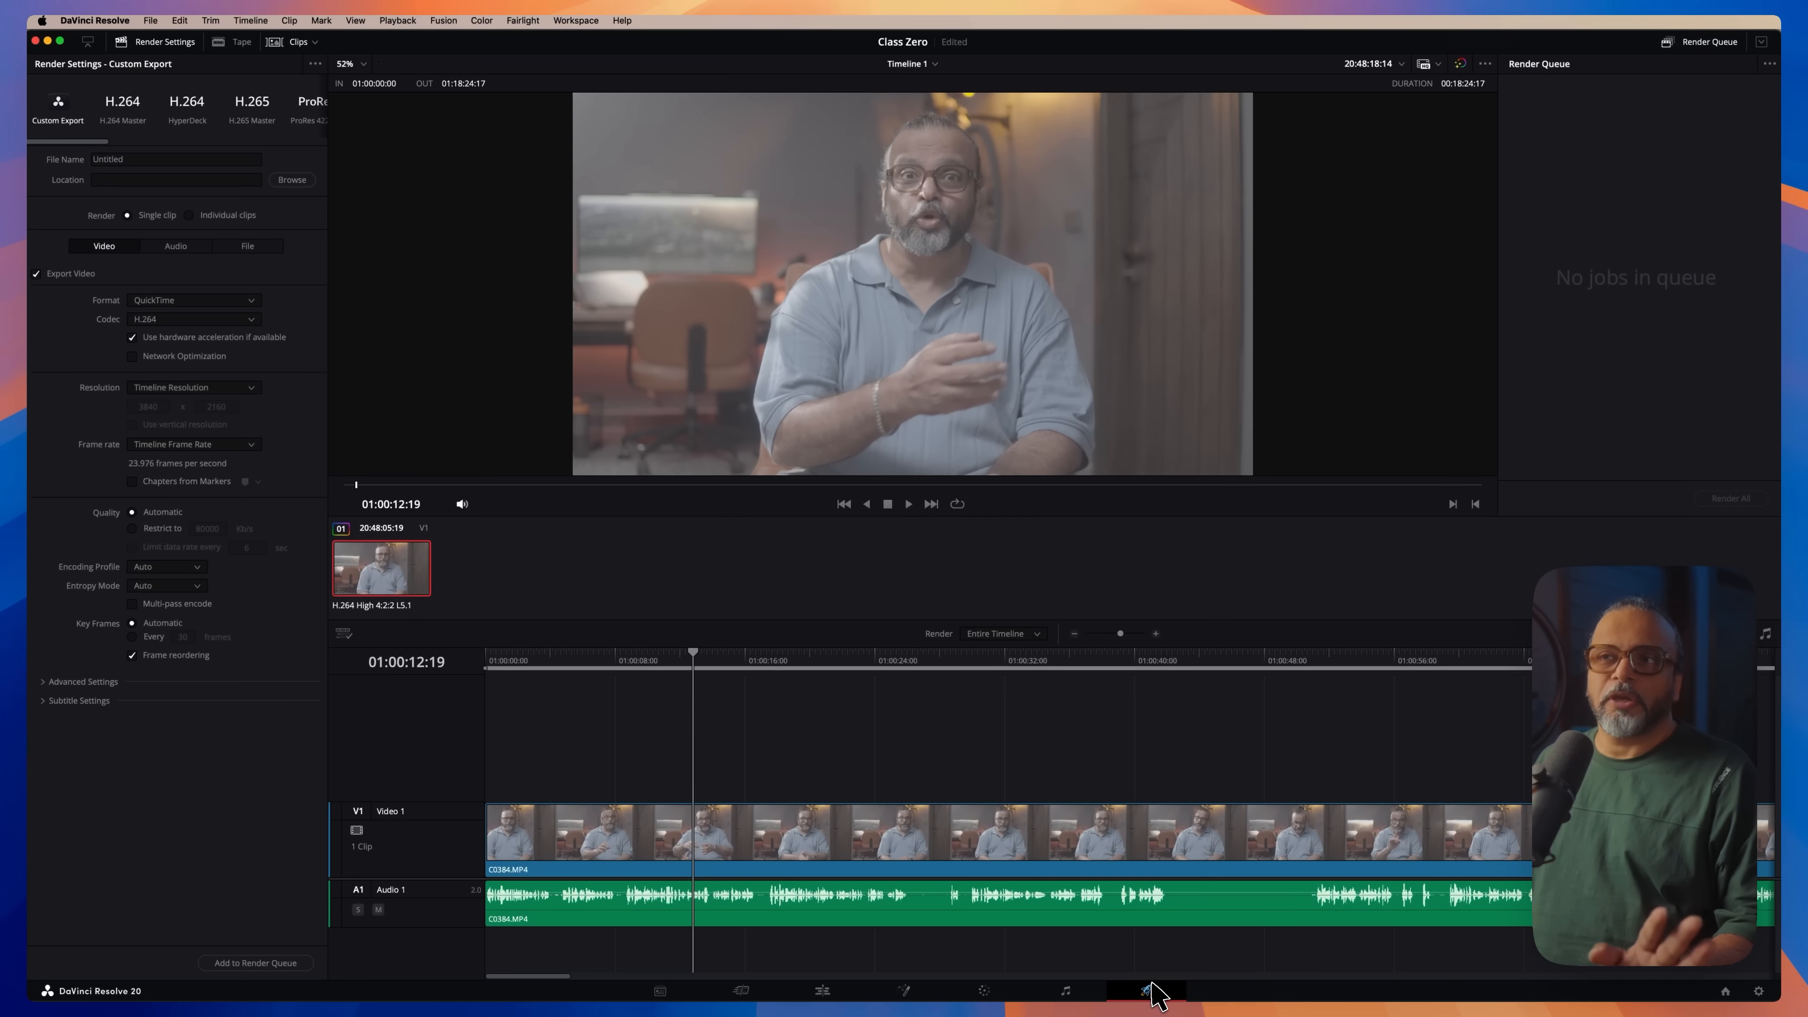